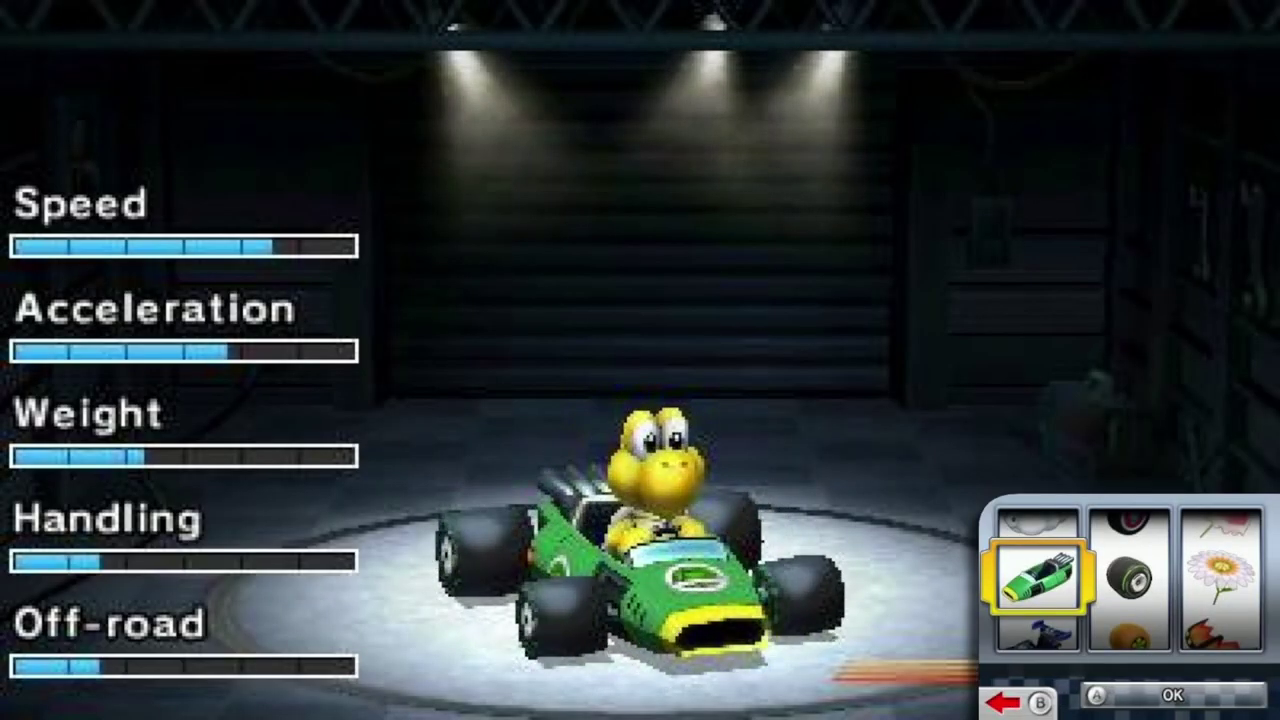
# Move the kart body selection down from the green race car to the grey cloud kart.
pyautogui.press('Down')
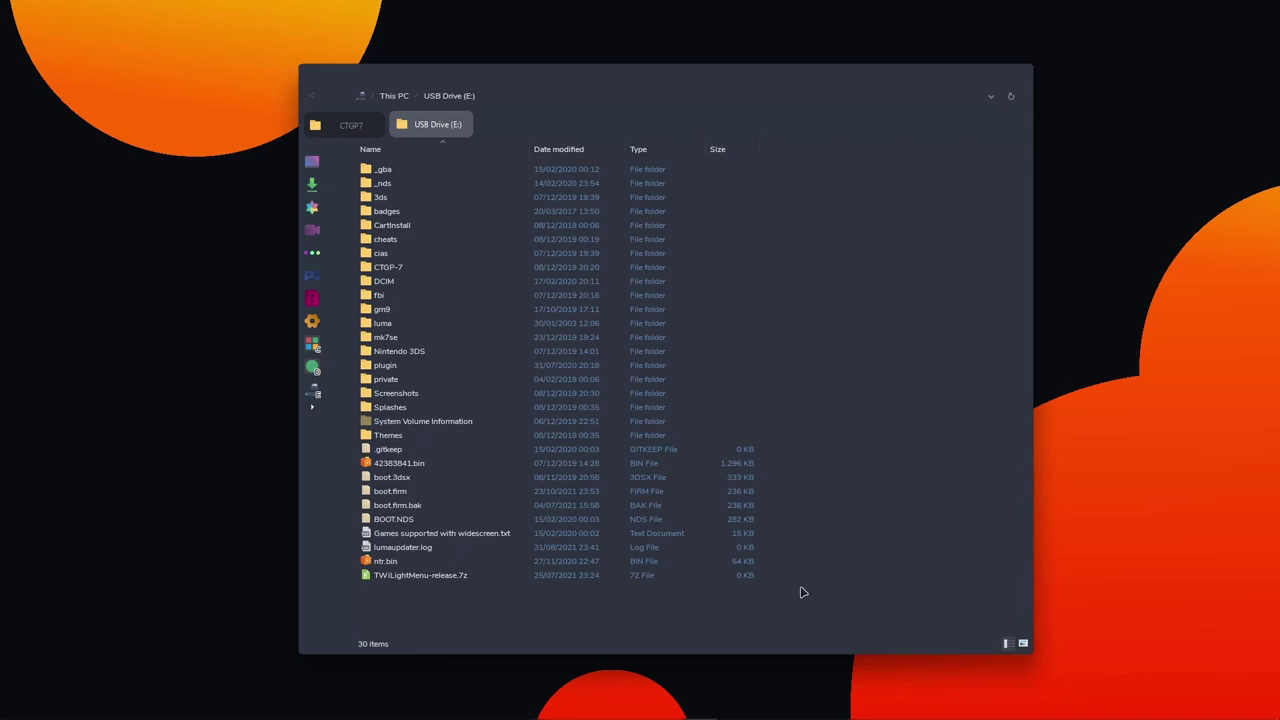
# Browse USB Drive (E:) › CTGP-7 › MyStuff › Karts and select UI.sarc.
pyautogui.moveTo(802, 590); pyautogui.dragTo(686, 211)
pyautogui.click(820, 340)
pyautogui.doubleClick(404, 272)
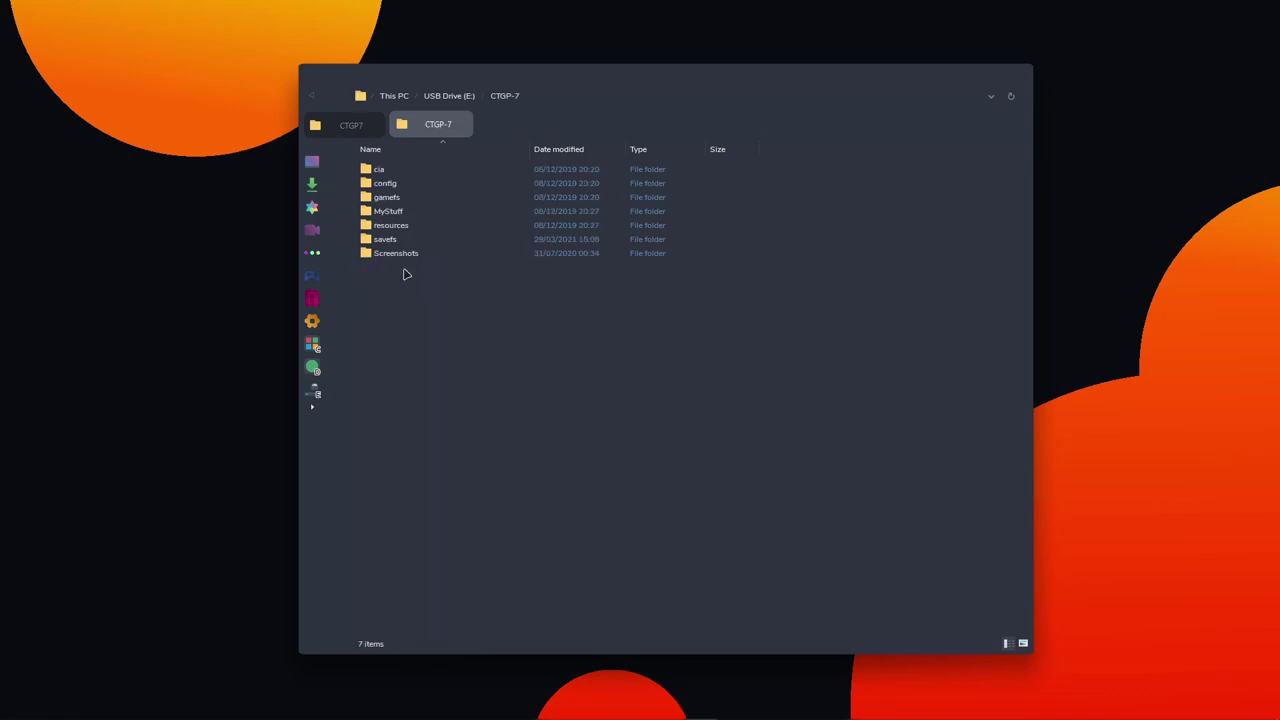
pyautogui.doubleClick(417, 211)
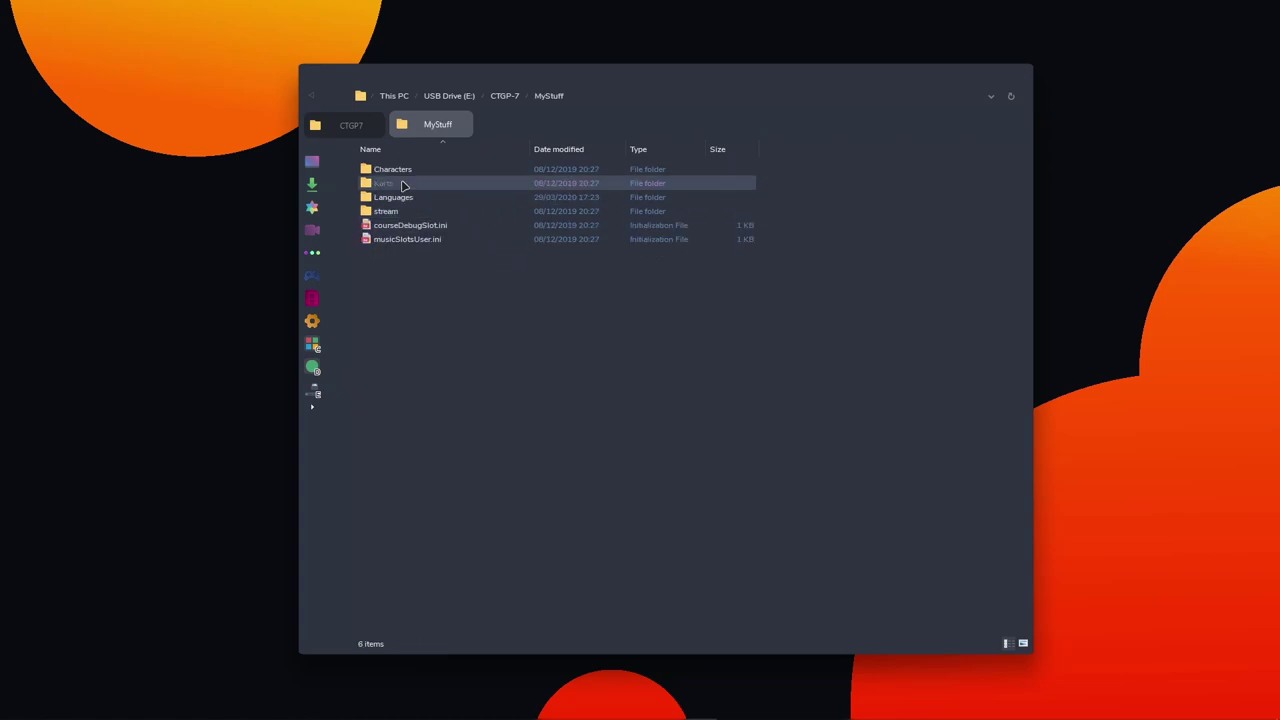
pyautogui.doubleClick(404, 197)
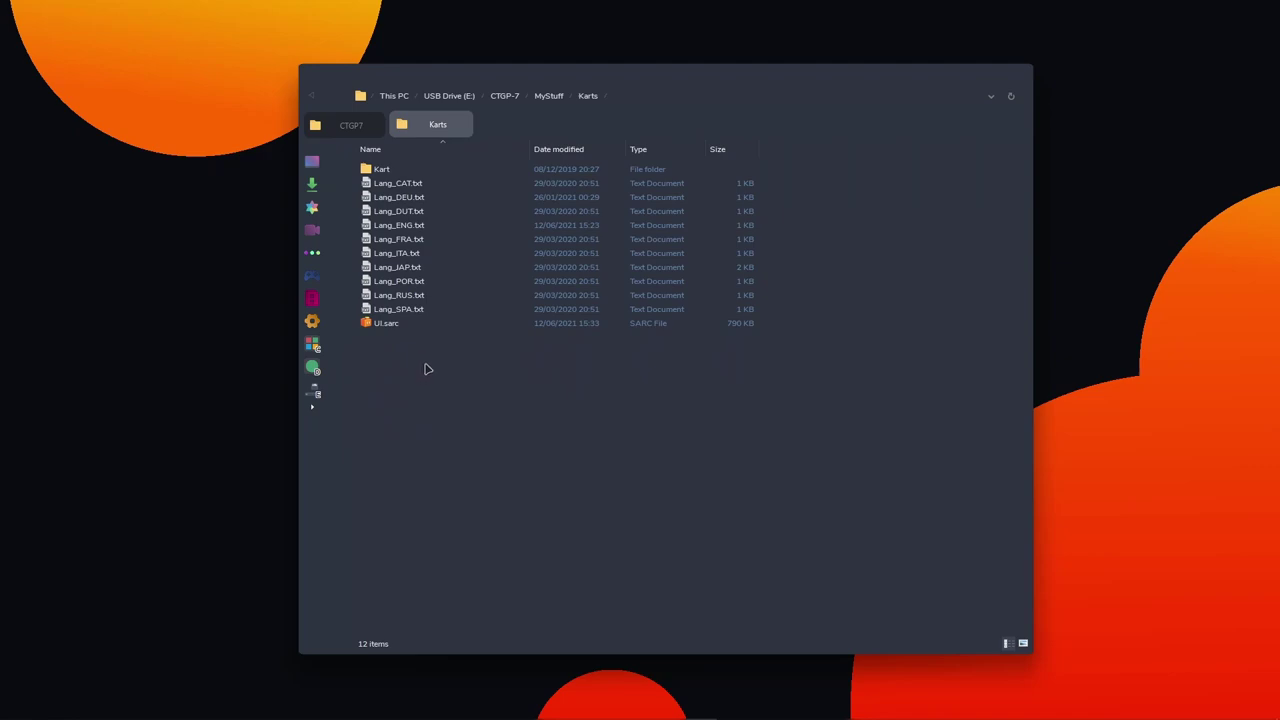
pyautogui.click(412, 330)
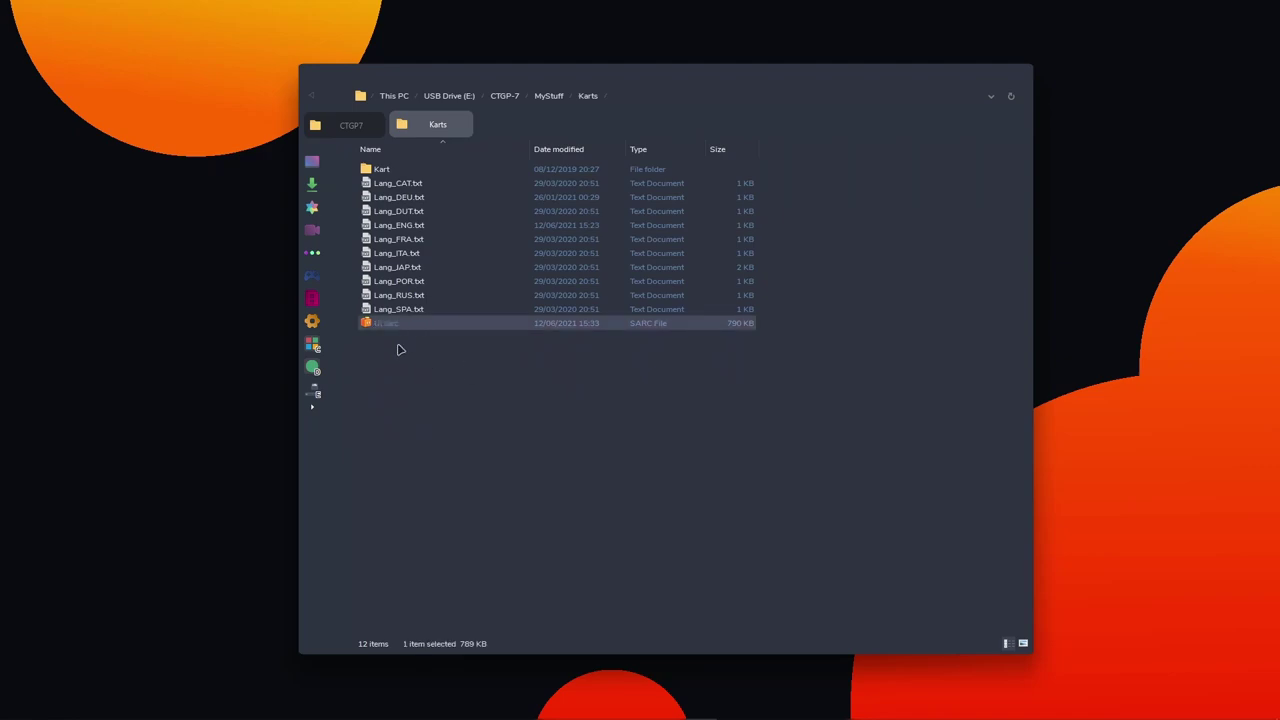
pyautogui.moveTo(371, 80); pyautogui.dragTo(550, 104)
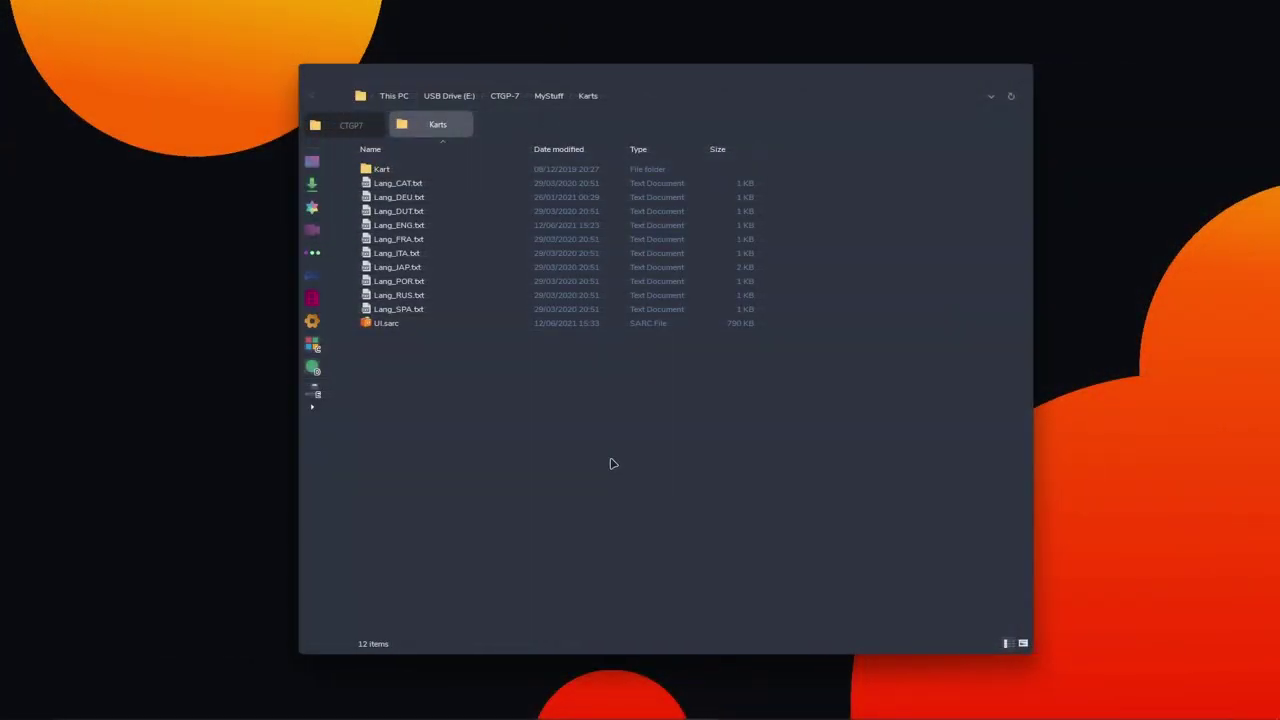
# Open UI.sarc in Every File Explorer and scroll through its graphics.
pyautogui.doubleClick(426, 324)
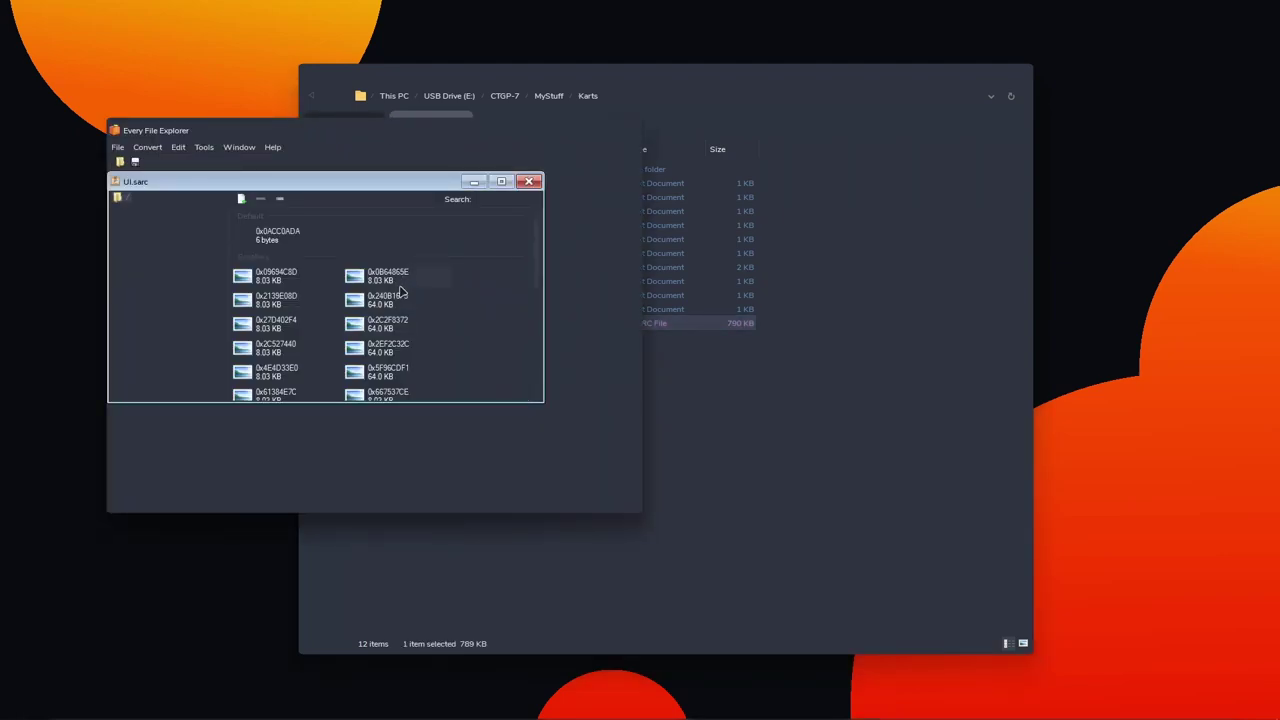
pyautogui.scroll(-1, 400, 290)
pyautogui.scroll(1, 404, 288)
pyautogui.scroll(-1, 338, 311)
pyautogui.scroll(1, 338, 311)
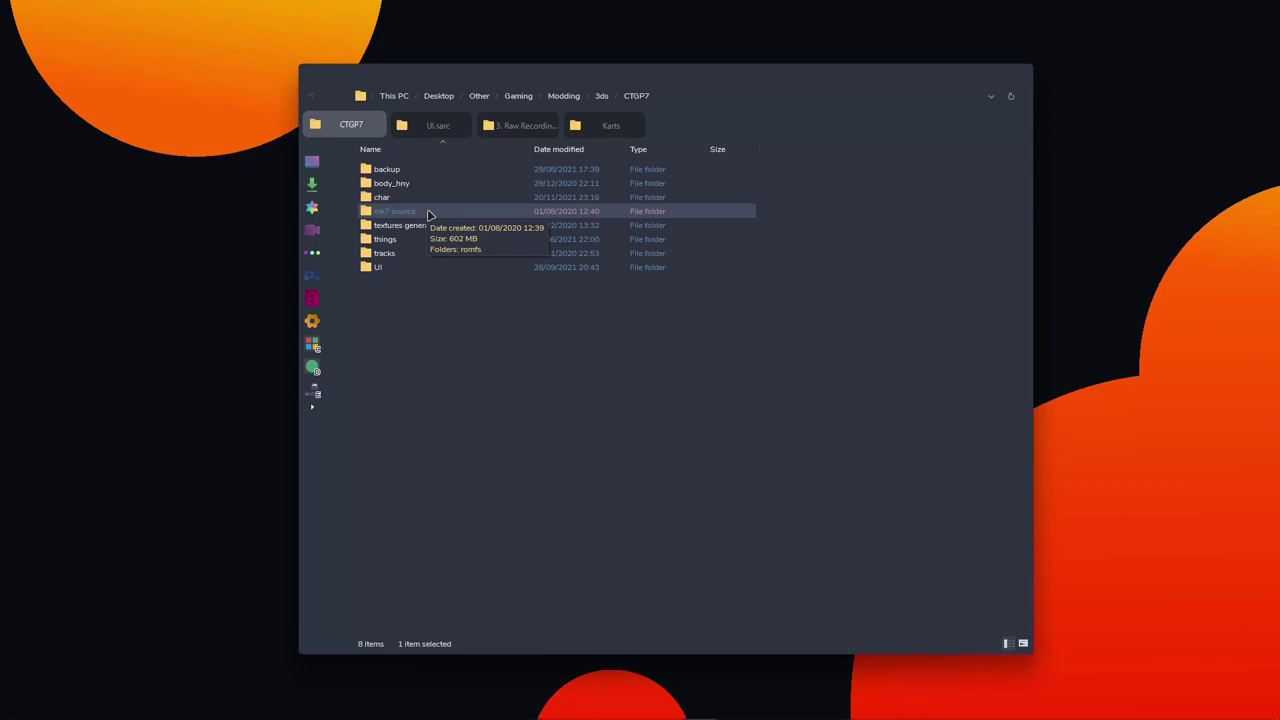
# Browse to CTGP7 › mk7 source › romfs › UI and select the 740 KB menu.szs.
pyautogui.doubleClick(428, 212)
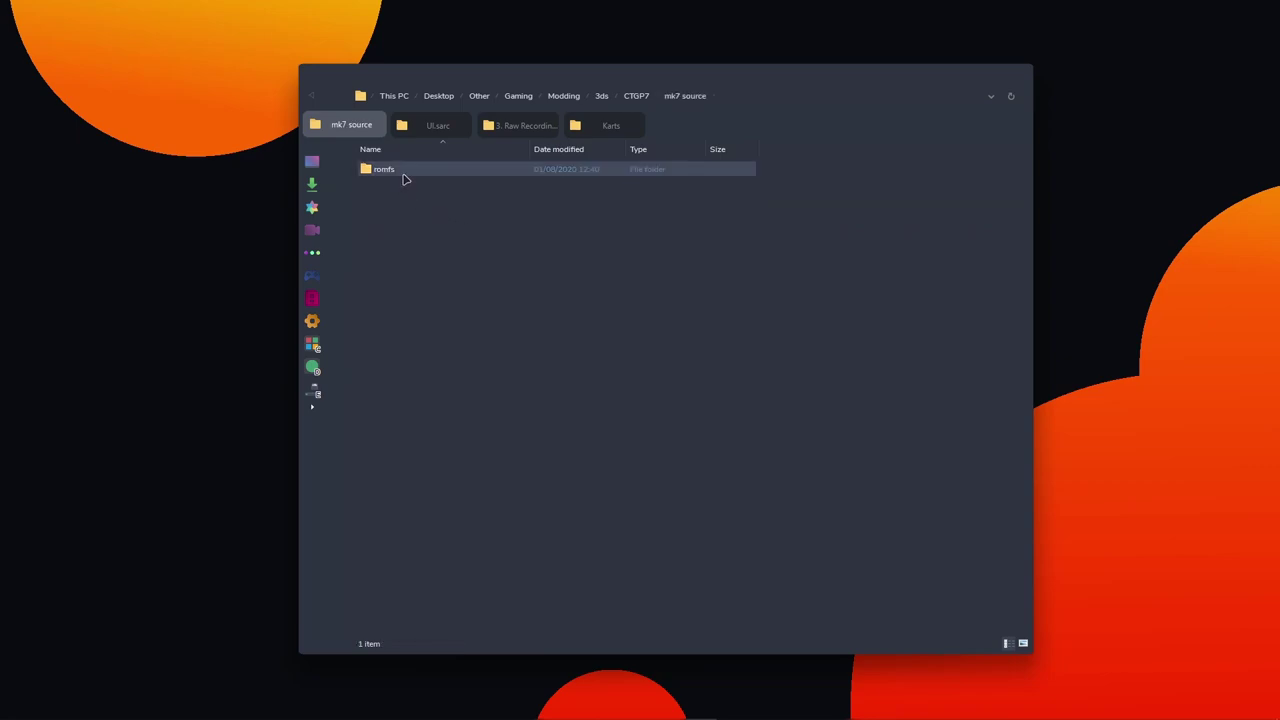
pyautogui.doubleClick(405, 174)
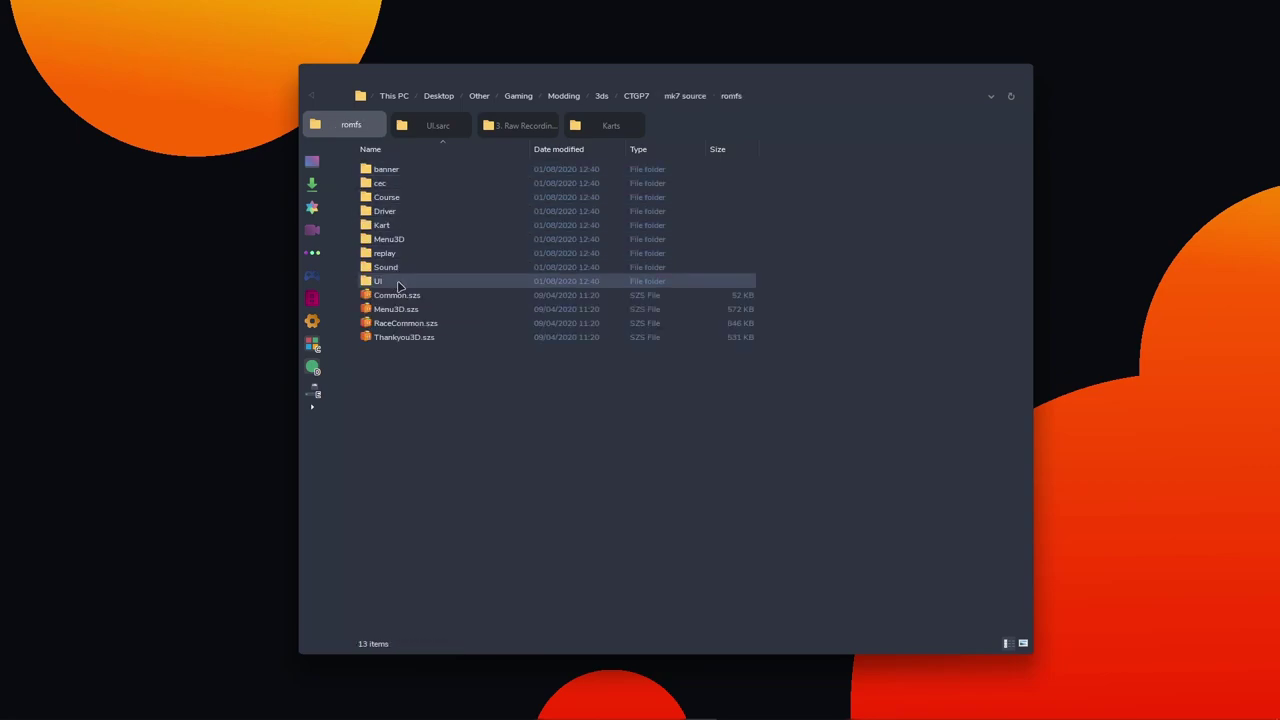
pyautogui.doubleClick(398, 284)
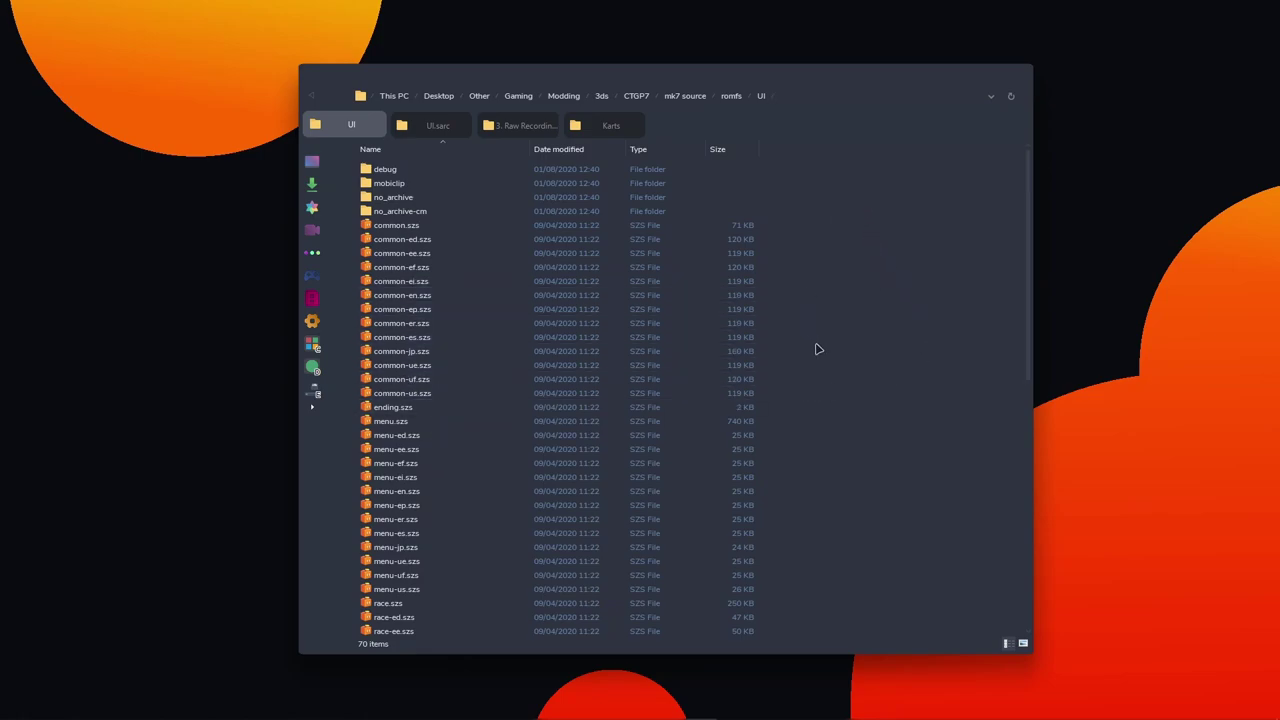
pyautogui.scroll(-2, 814, 360)
pyautogui.scroll(-1, 811, 366)
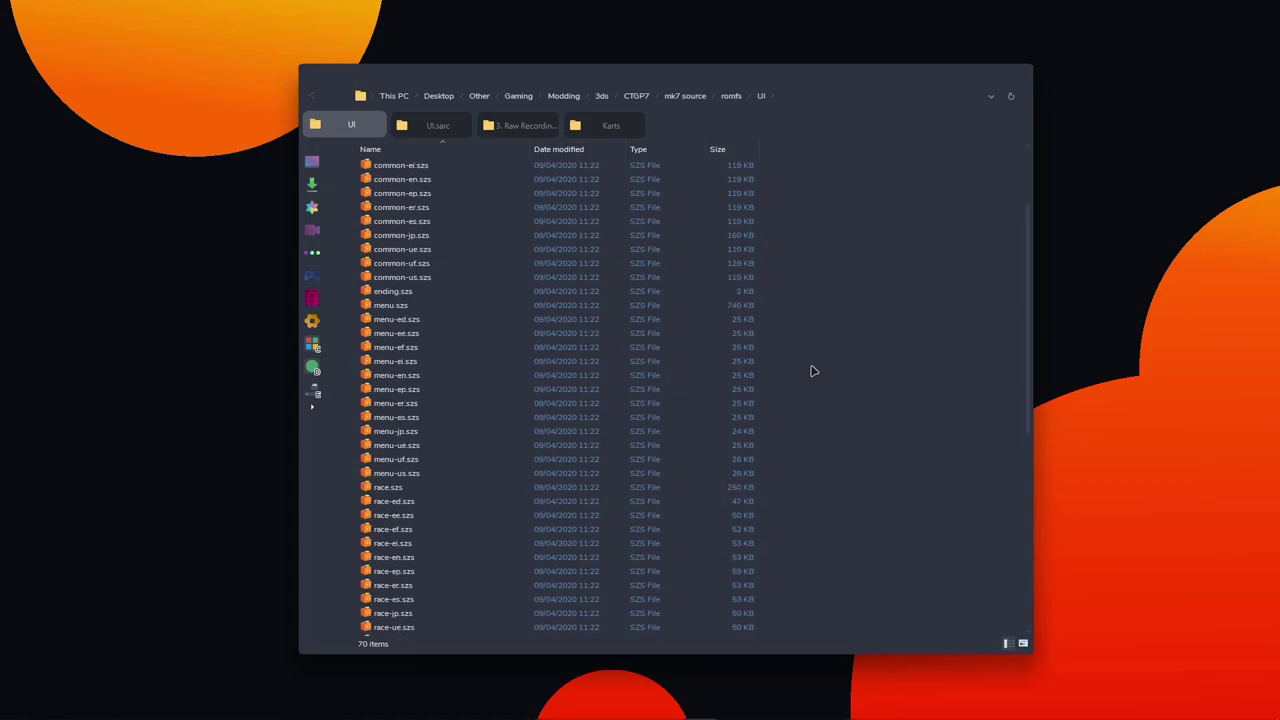
pyautogui.click(421, 311)
pyautogui.hotkey('ctrl', 'x')
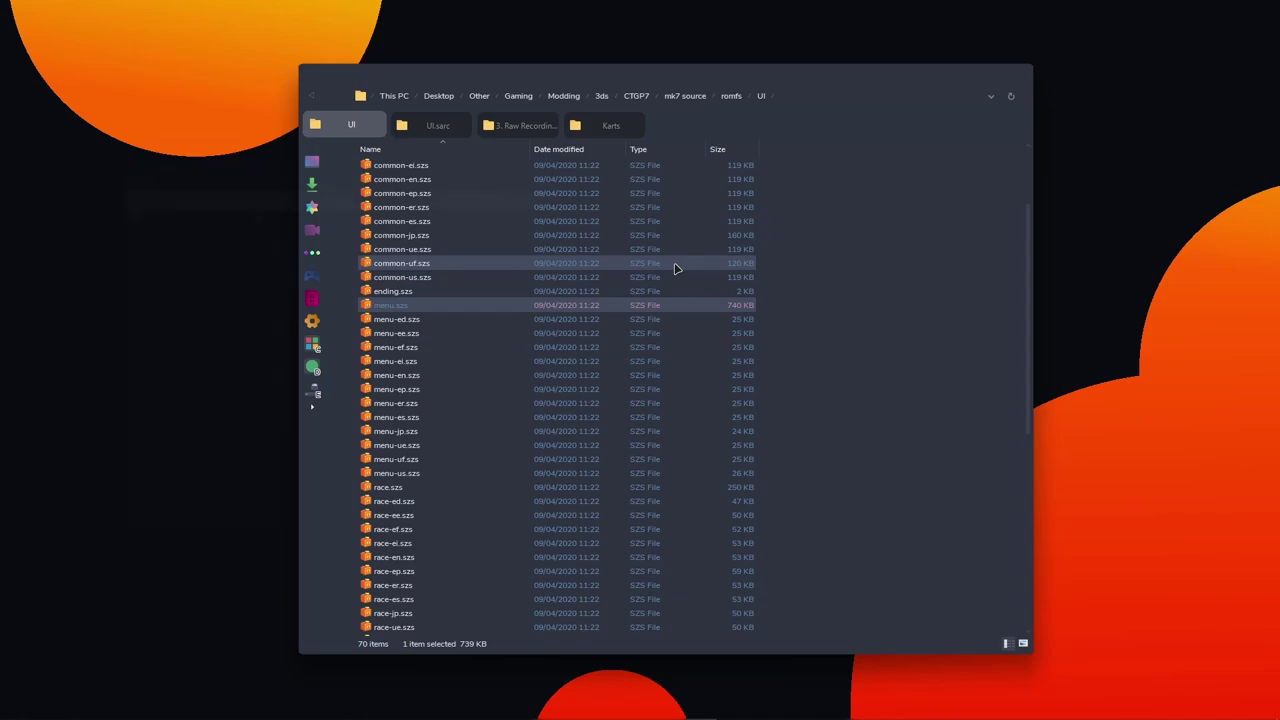
# Open menu.szs in Every File Explorer and search 'b_kpc' to find b_kpc.bclim.
pyautogui.press('Return')
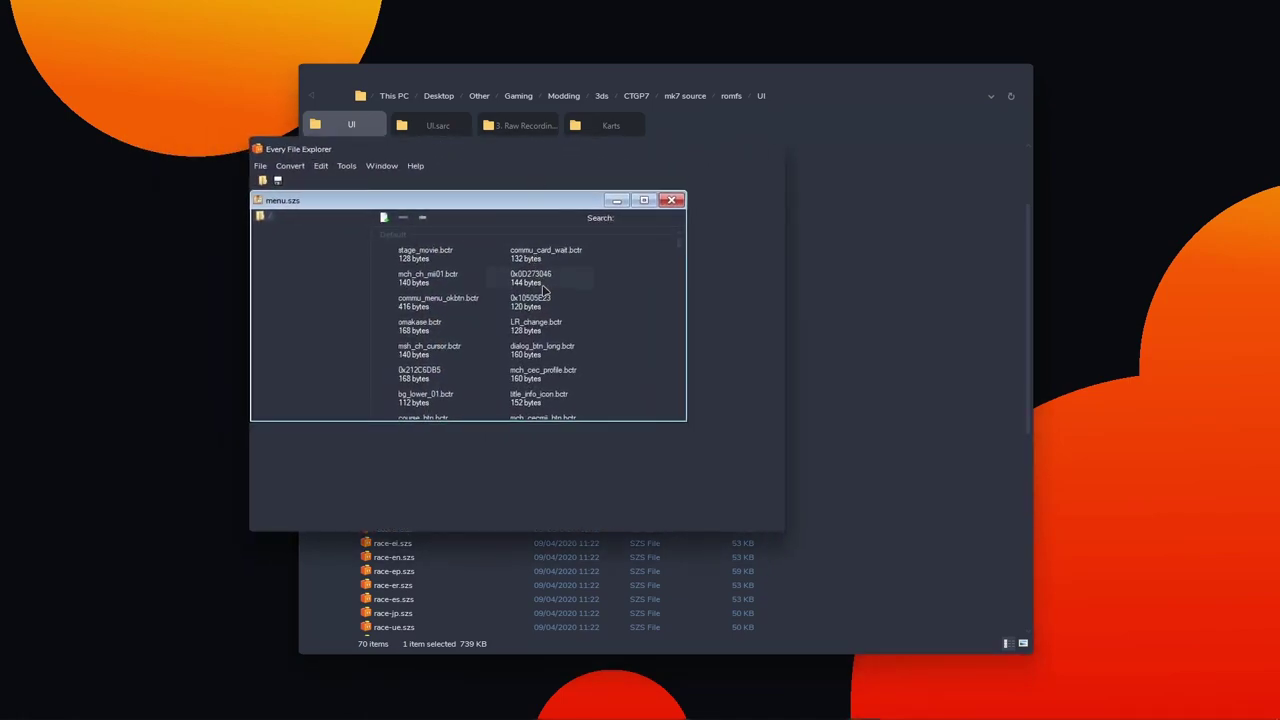
pyautogui.scroll(-5, 553, 325)
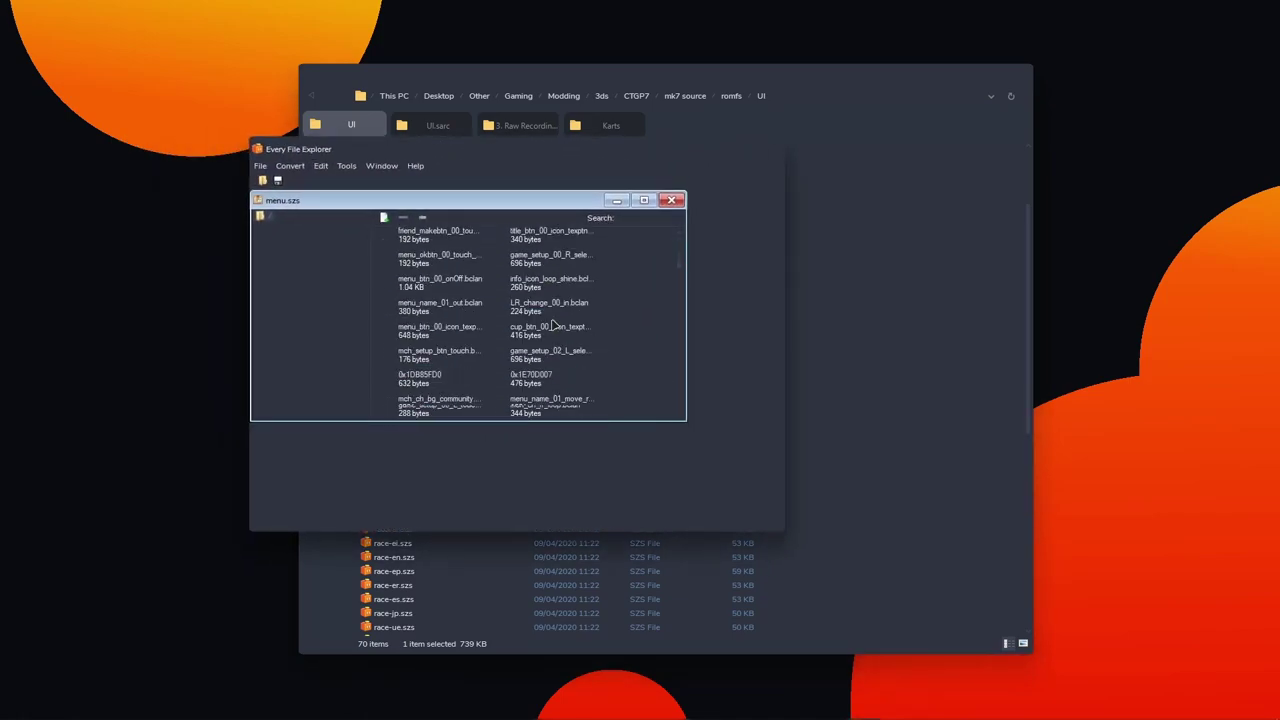
pyautogui.scroll(-6, 553, 325)
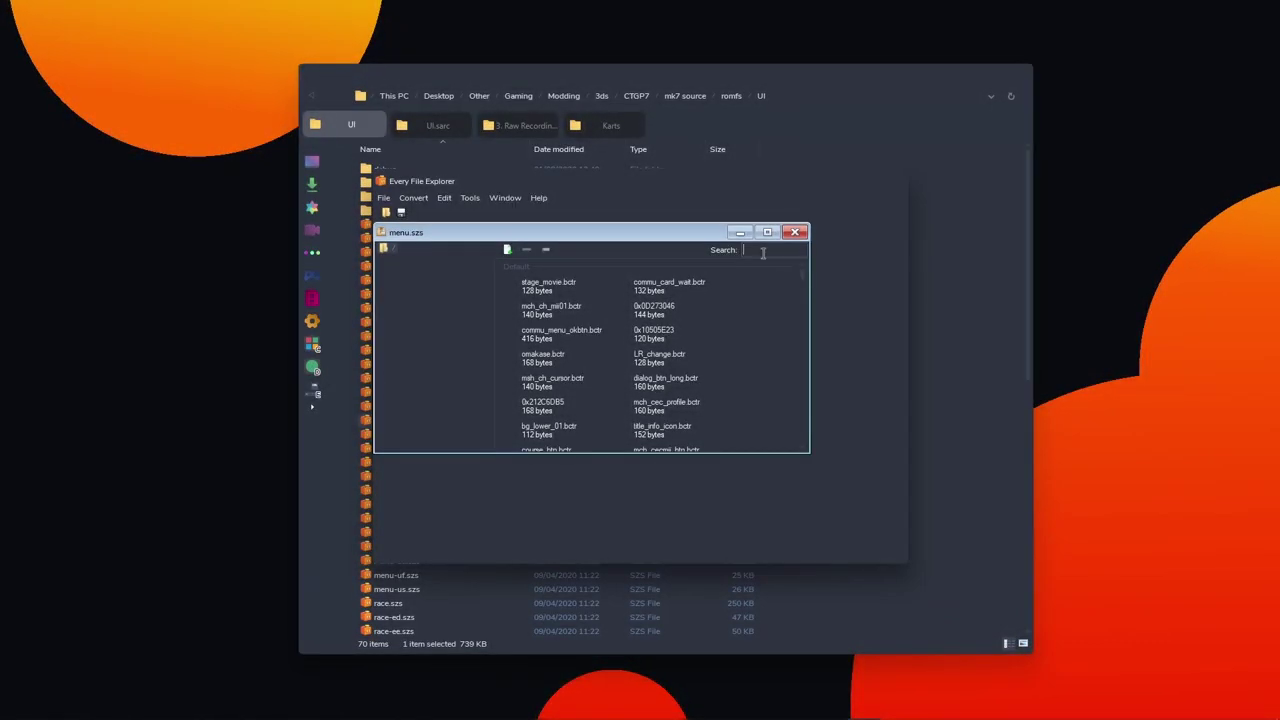
pyautogui.write('b_kpc')
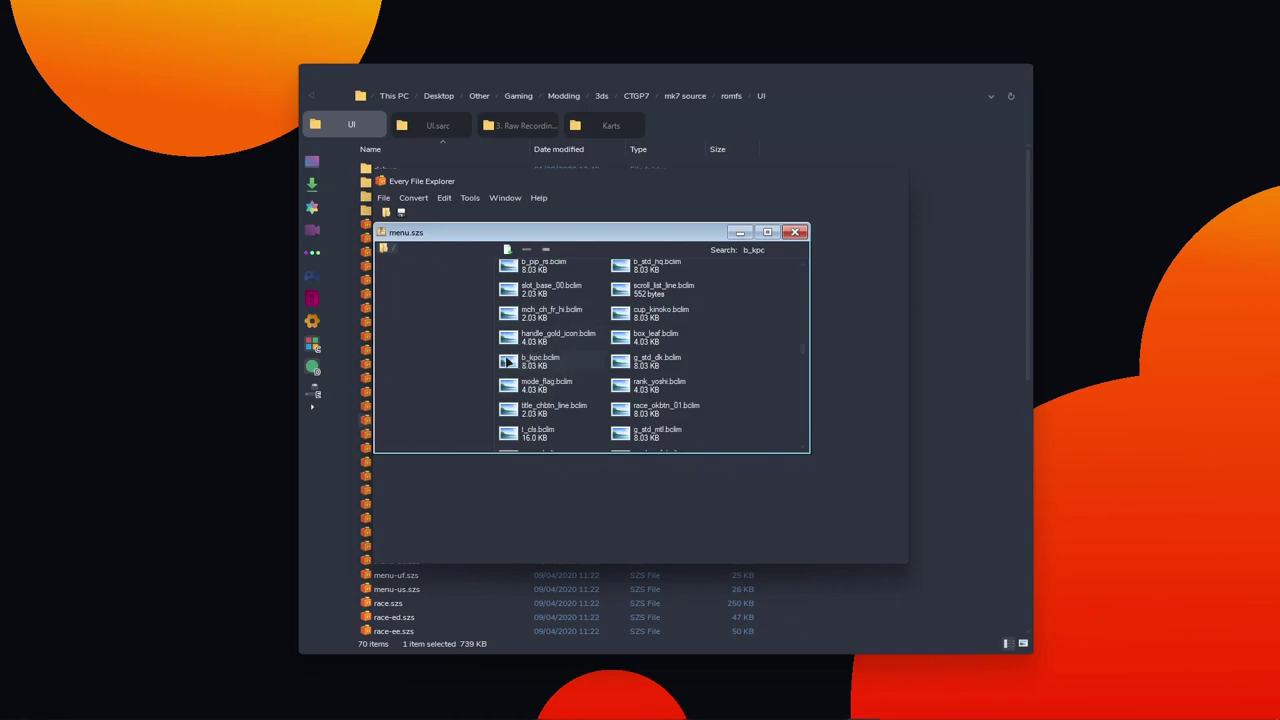
# Export b_kpc.bclim to the Desktop and move its icon to the right side.
pyautogui.rightClick(538, 366)
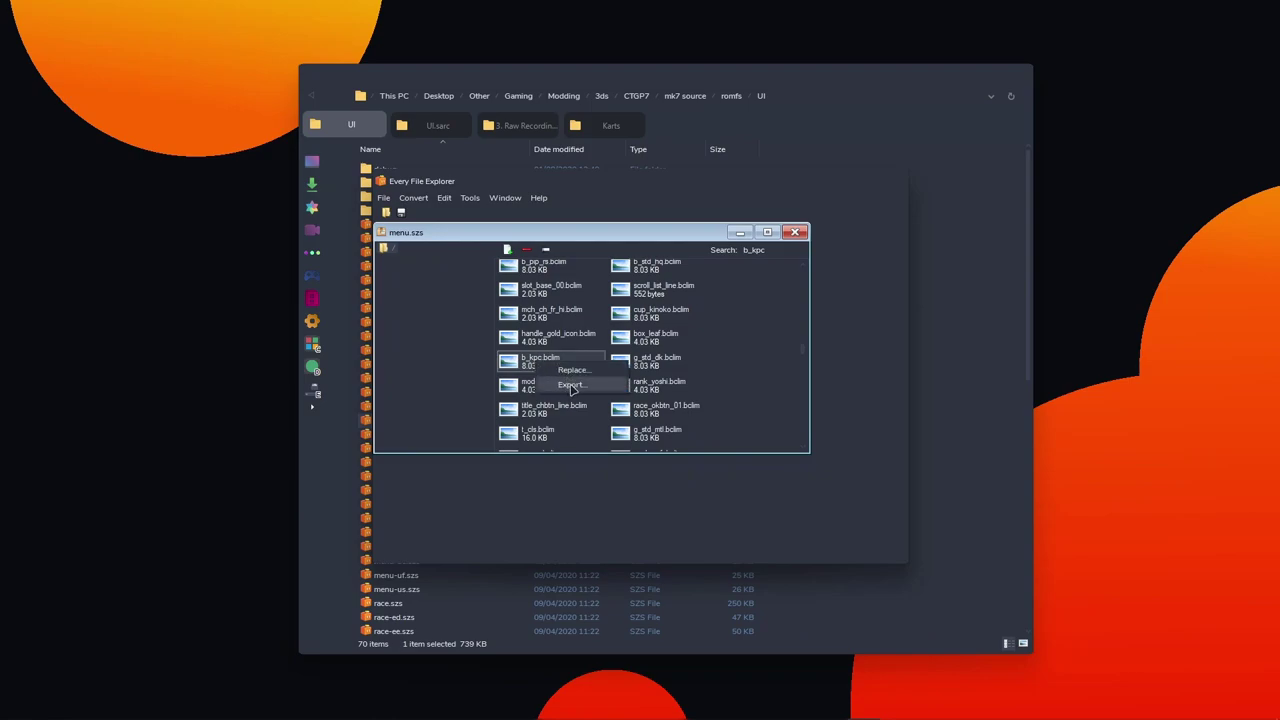
pyautogui.click(573, 387)
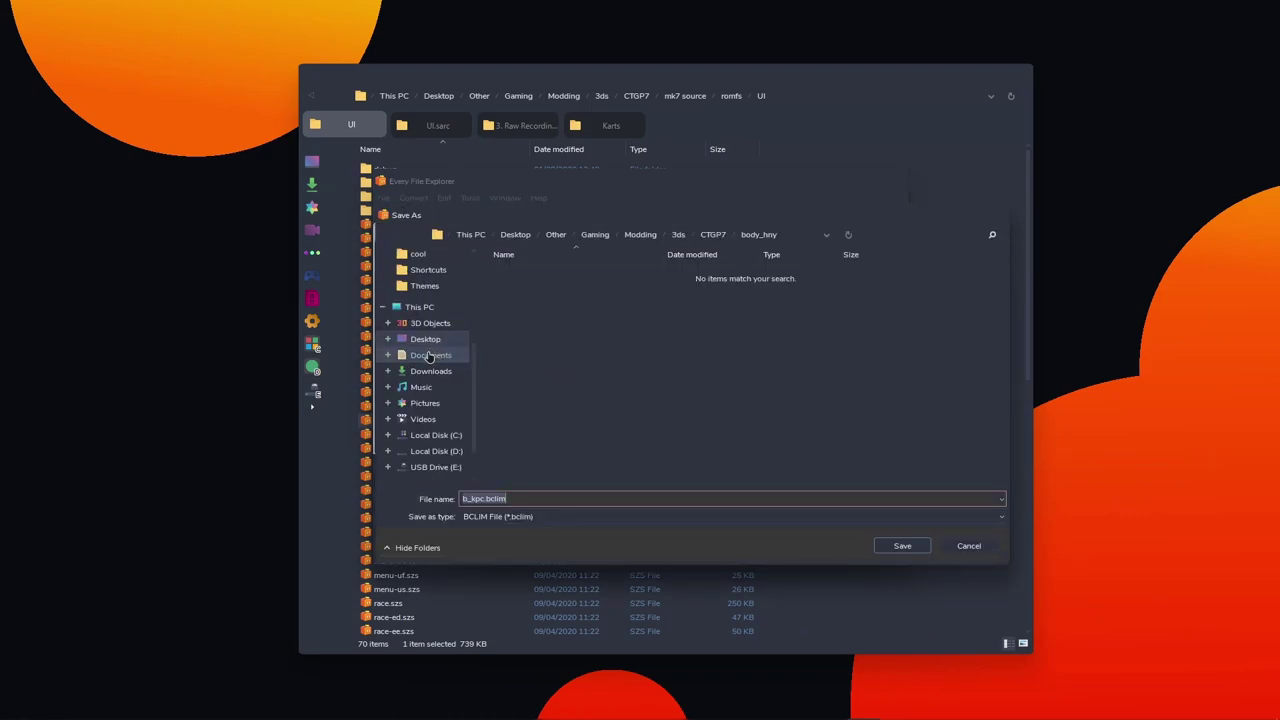
pyautogui.scroll(4, 420, 362)
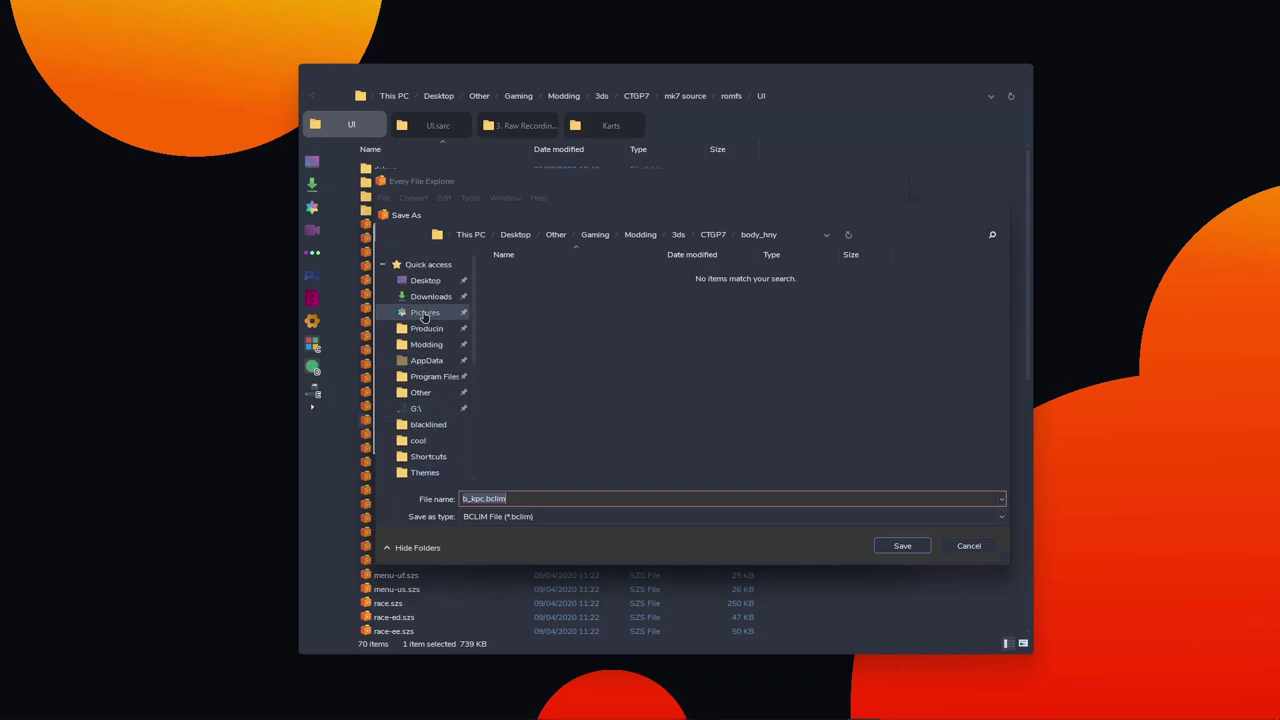
pyautogui.click(426, 284)
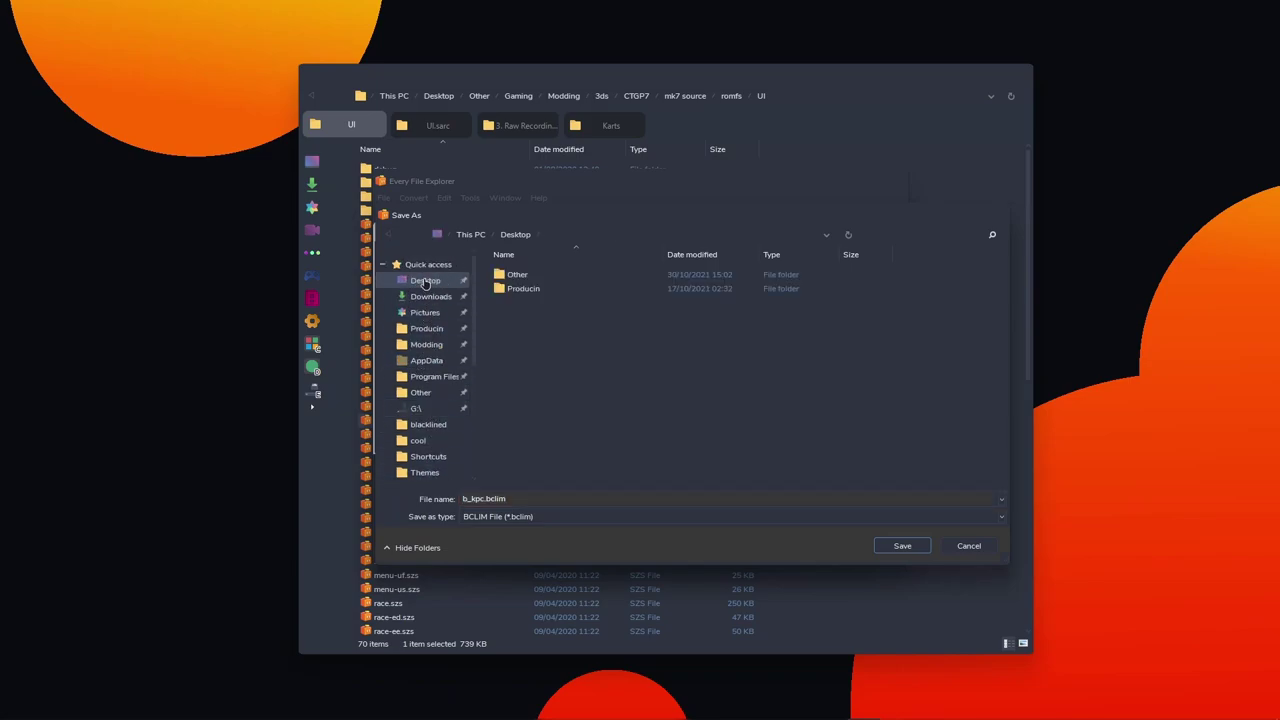
pyautogui.click(902, 546)
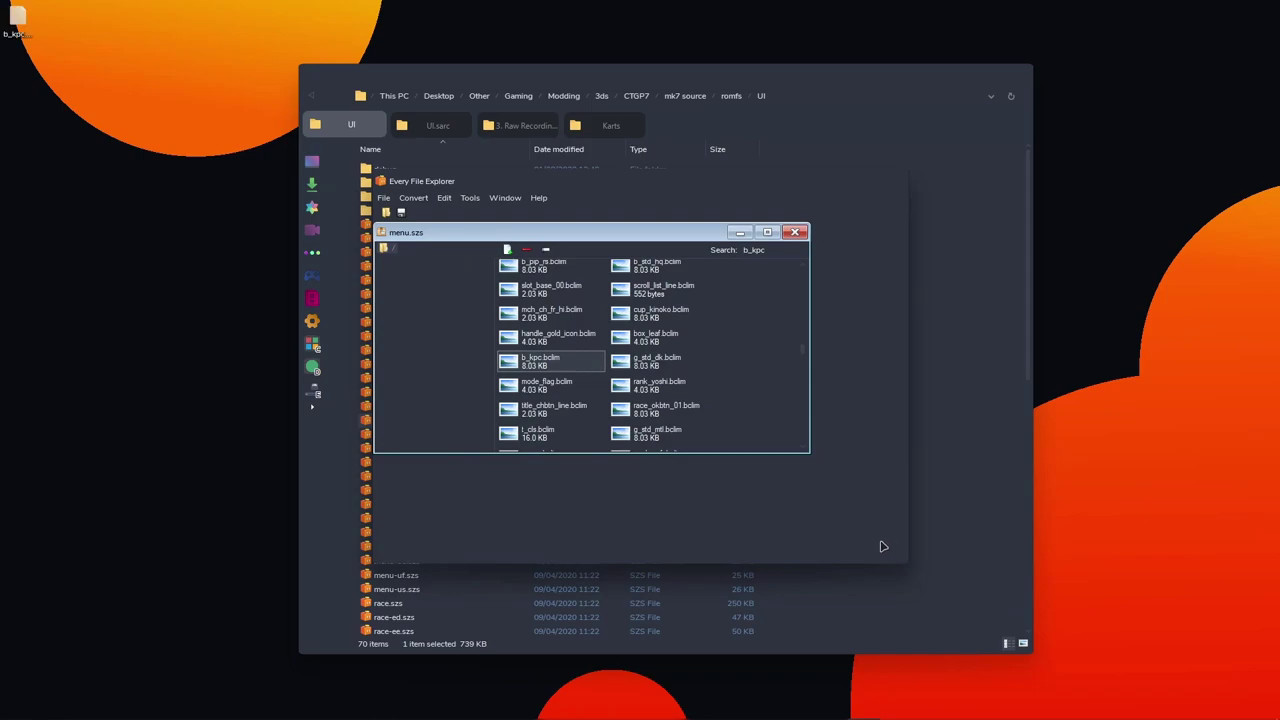
pyautogui.click(22, 24)
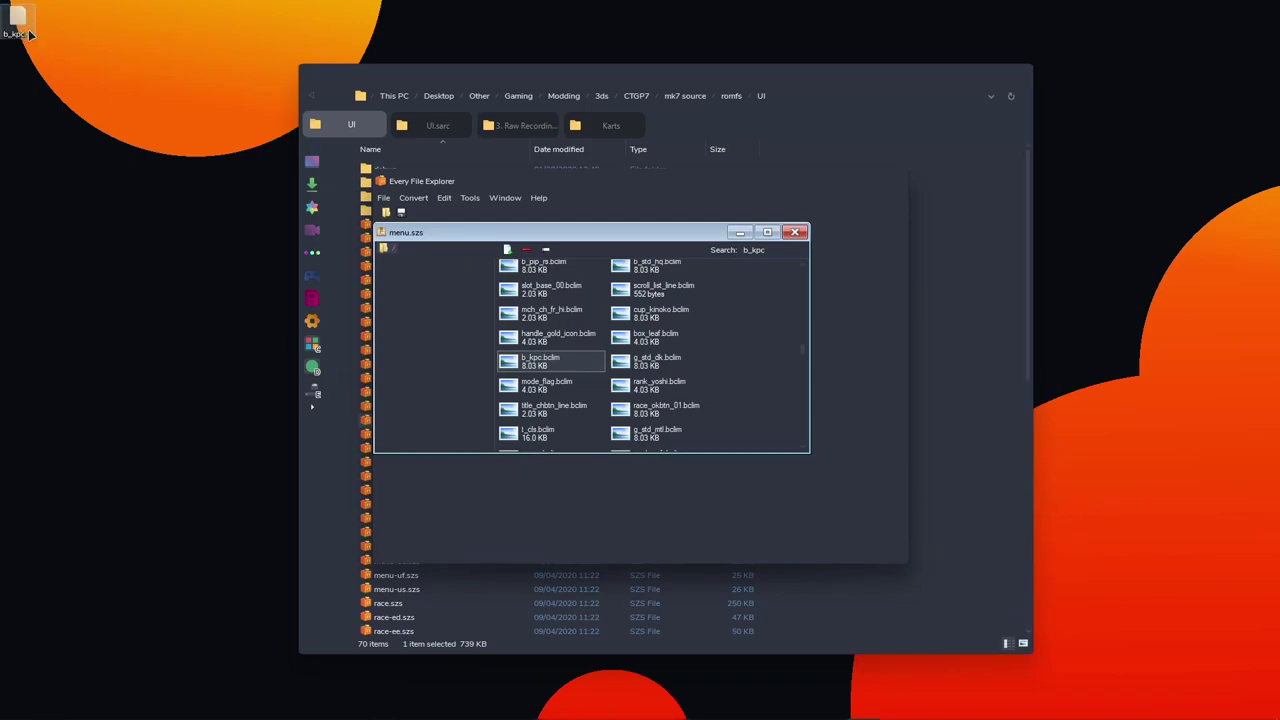
pyautogui.moveTo(30, 33); pyautogui.dragTo(1113, 265)
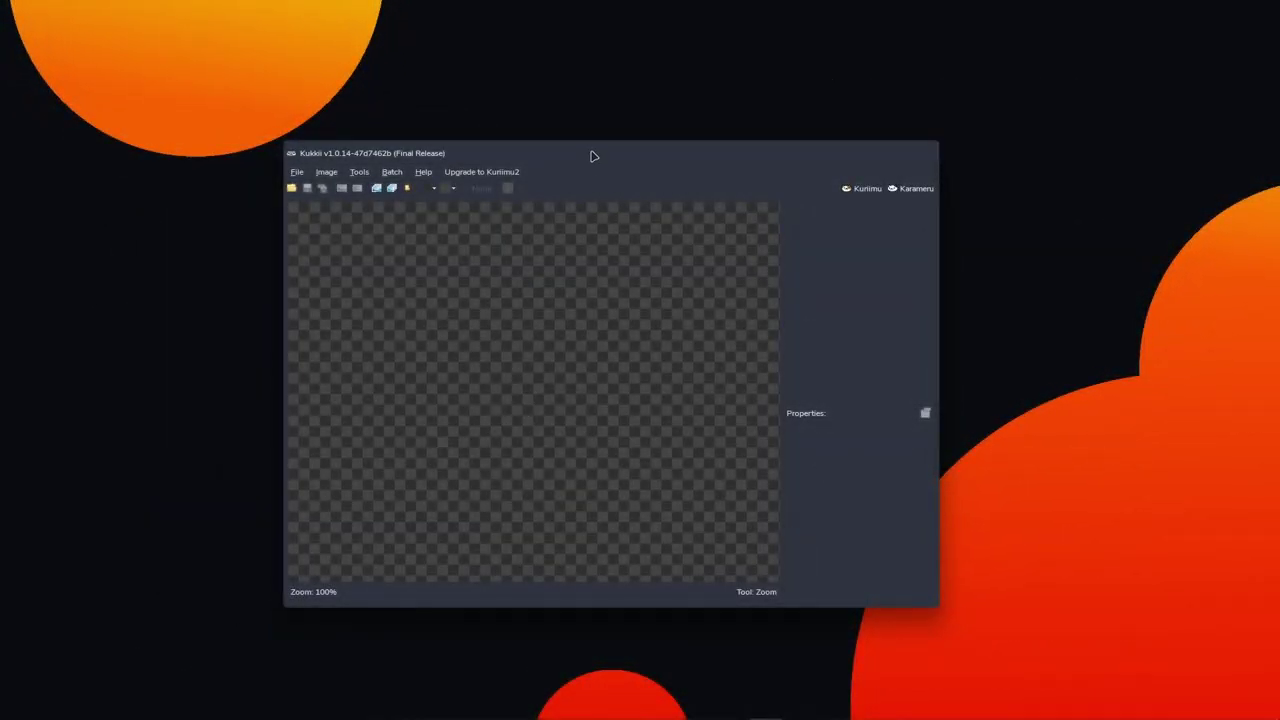
# Load b_kpc.bclim from the Desktop into Kukkii, showing the 128 × 64 ETC1A4 icon.
pyautogui.moveTo(591, 156); pyautogui.dragTo(621, 216)
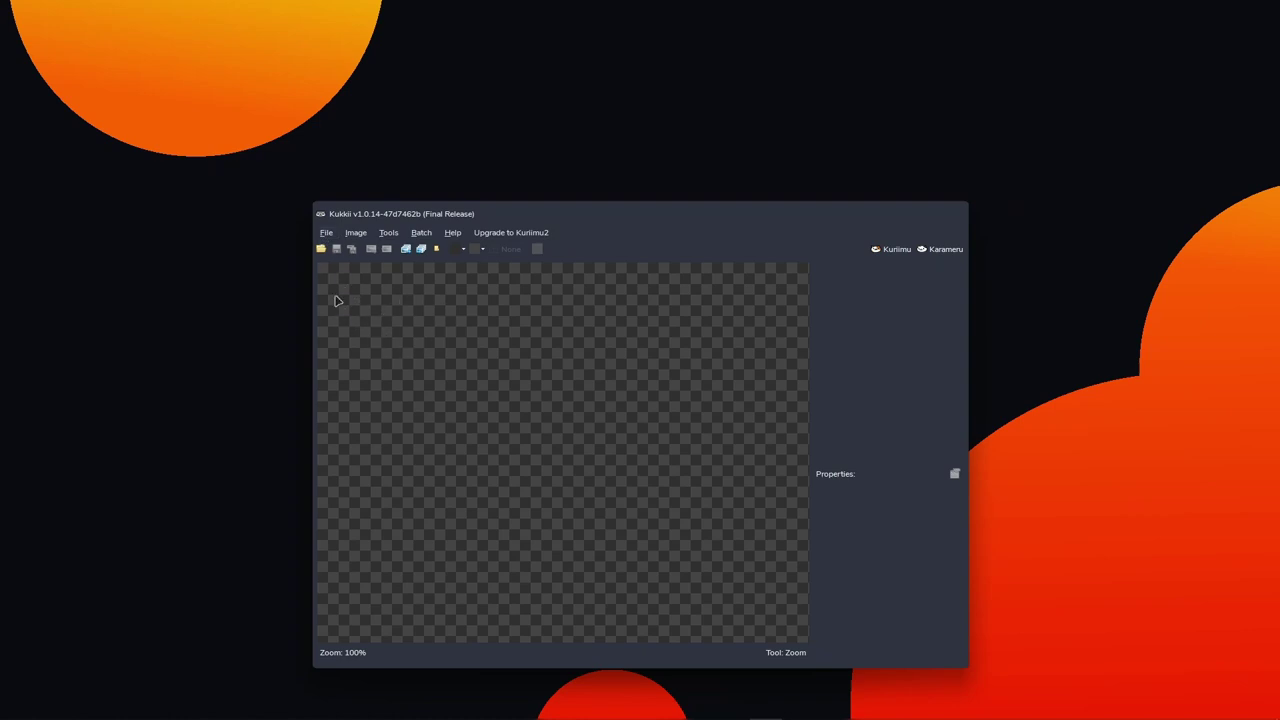
pyautogui.click(325, 234)
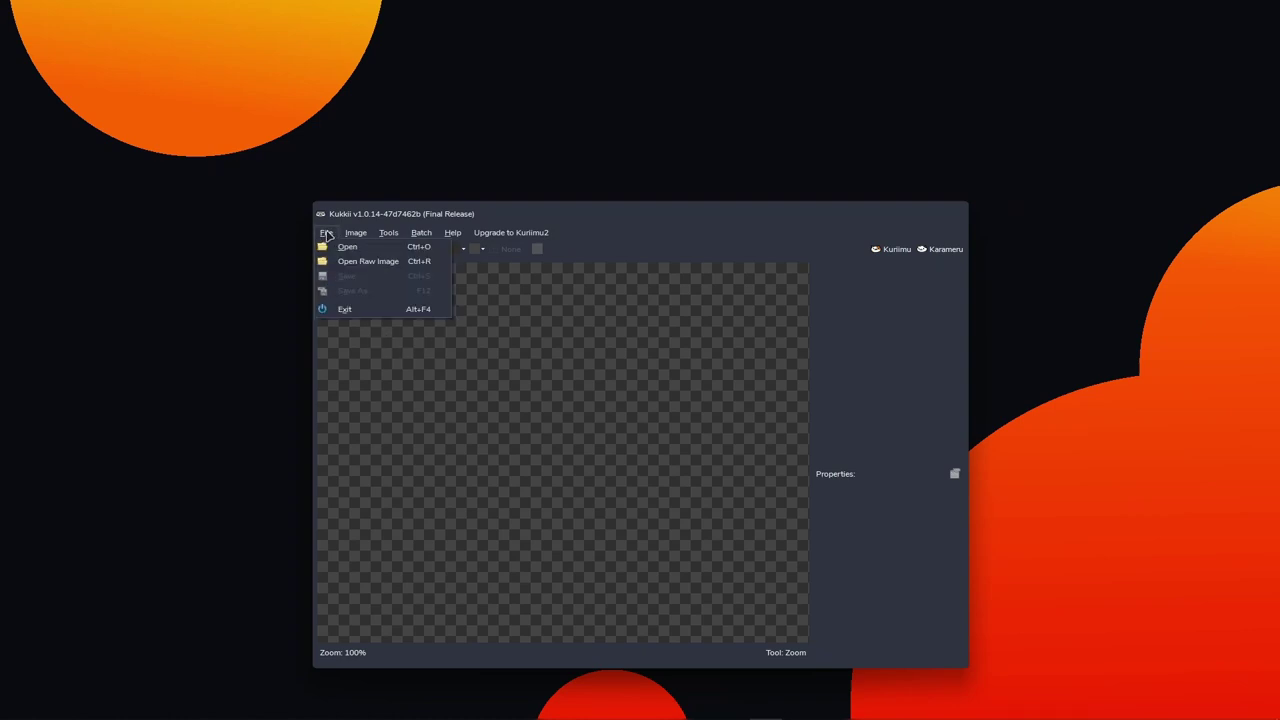
pyautogui.click(350, 247)
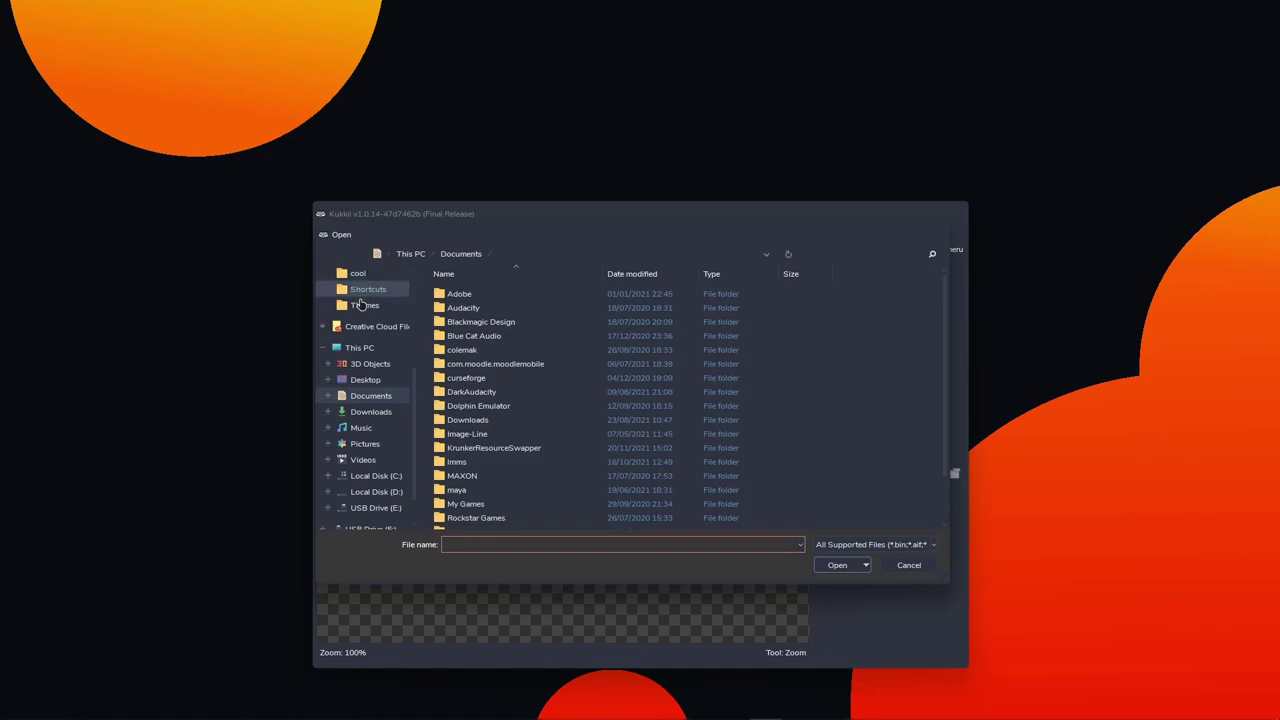
pyautogui.scroll(4, 362, 309)
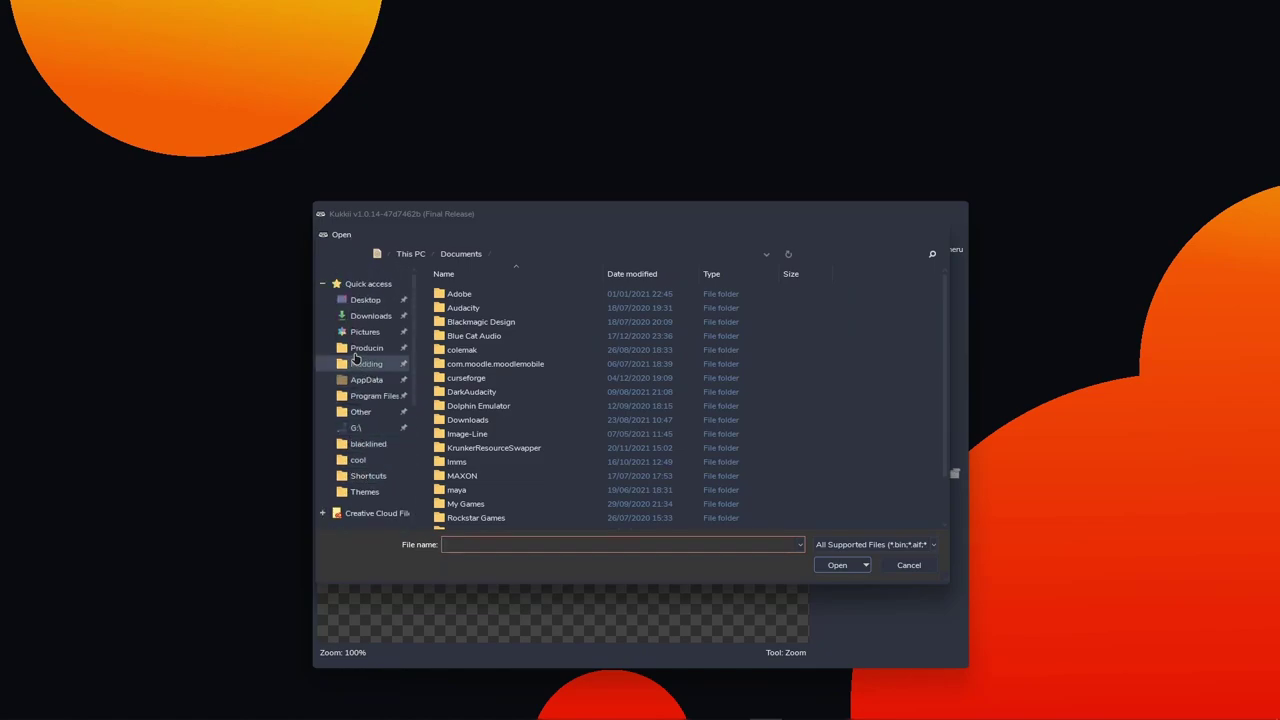
pyautogui.click(365, 302)
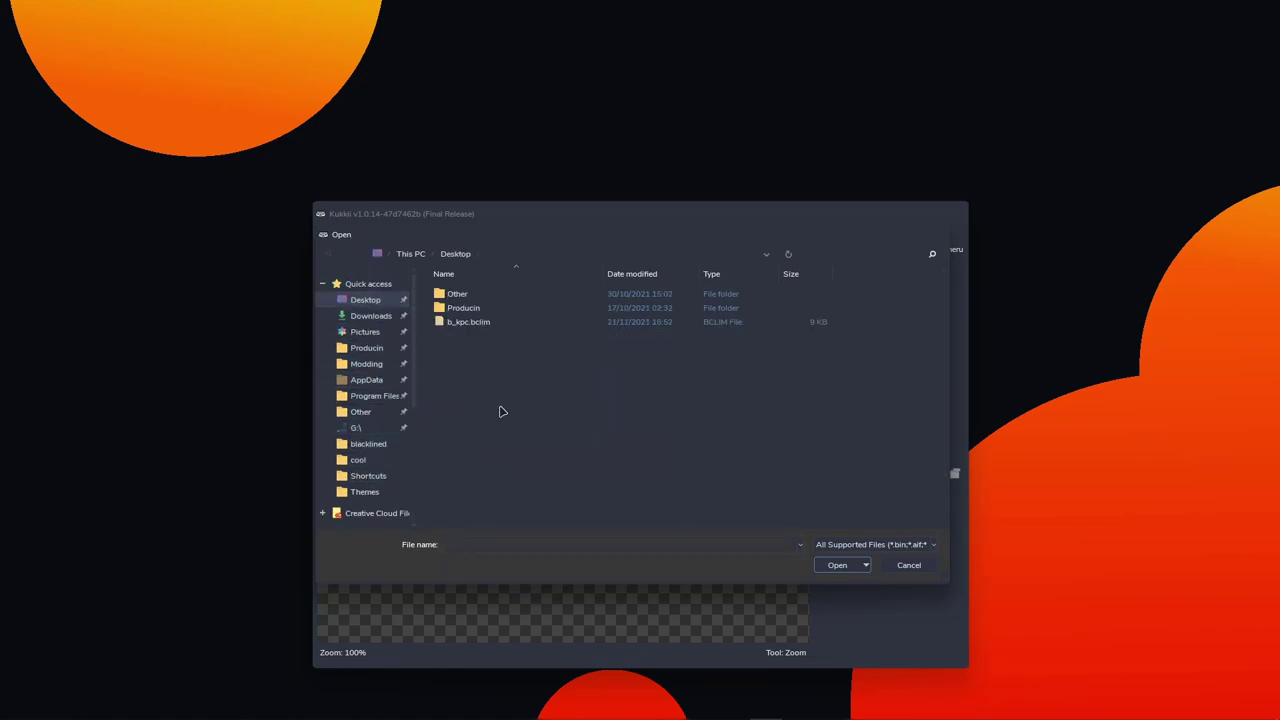
pyautogui.click(490, 322)
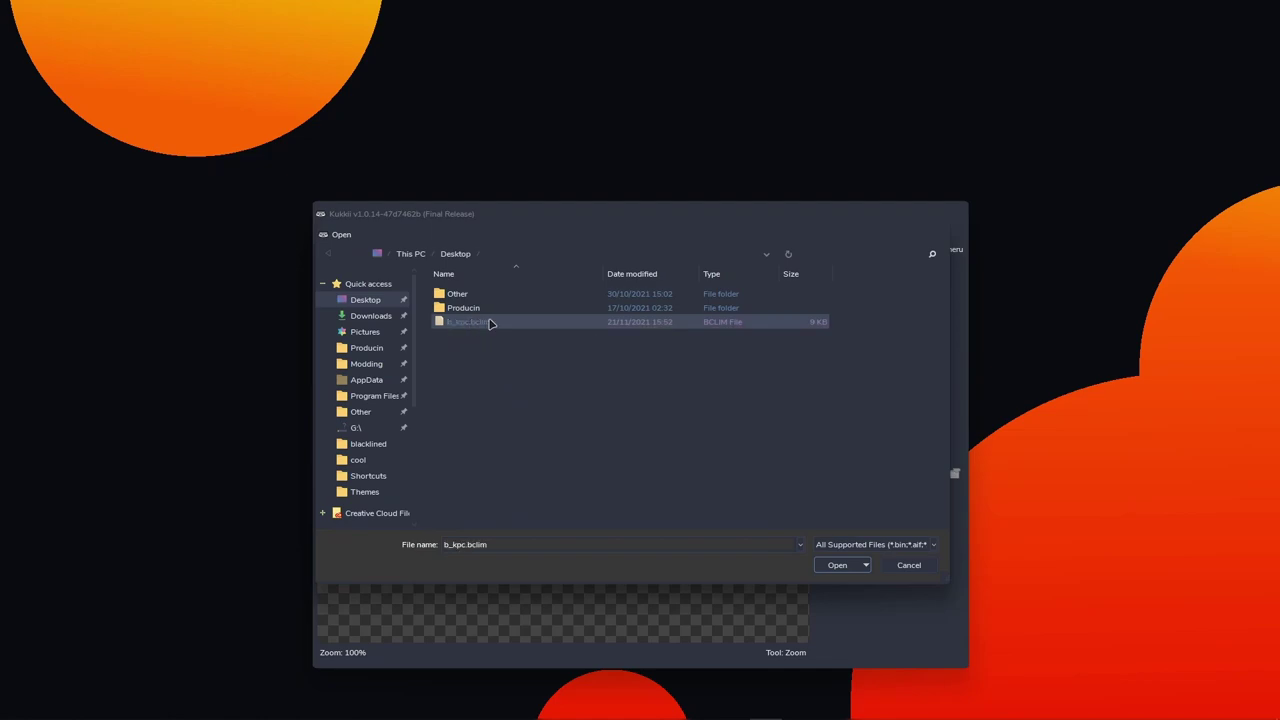
pyautogui.click(836, 566)
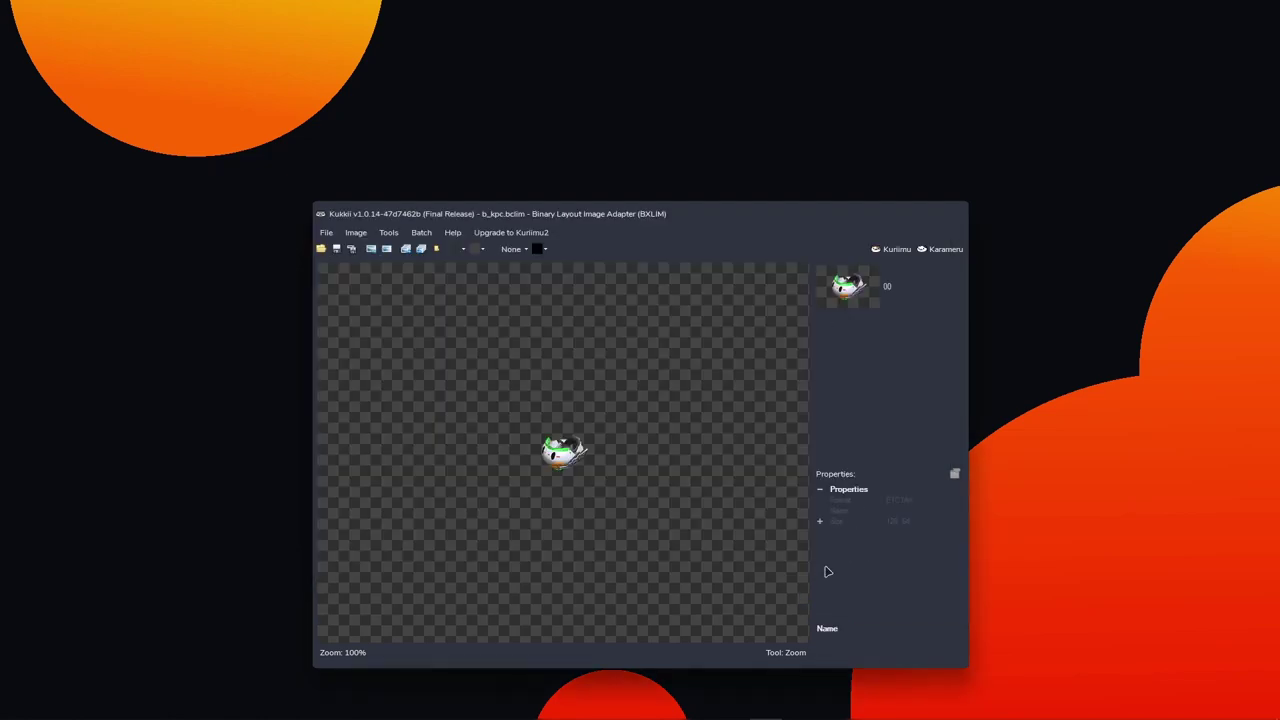
# Save the icon as b_kpc.bclim.00.png on the Desktop, close Kukkii, and place the PNG beside b_kpc.bclim.
pyautogui.click(371, 249)
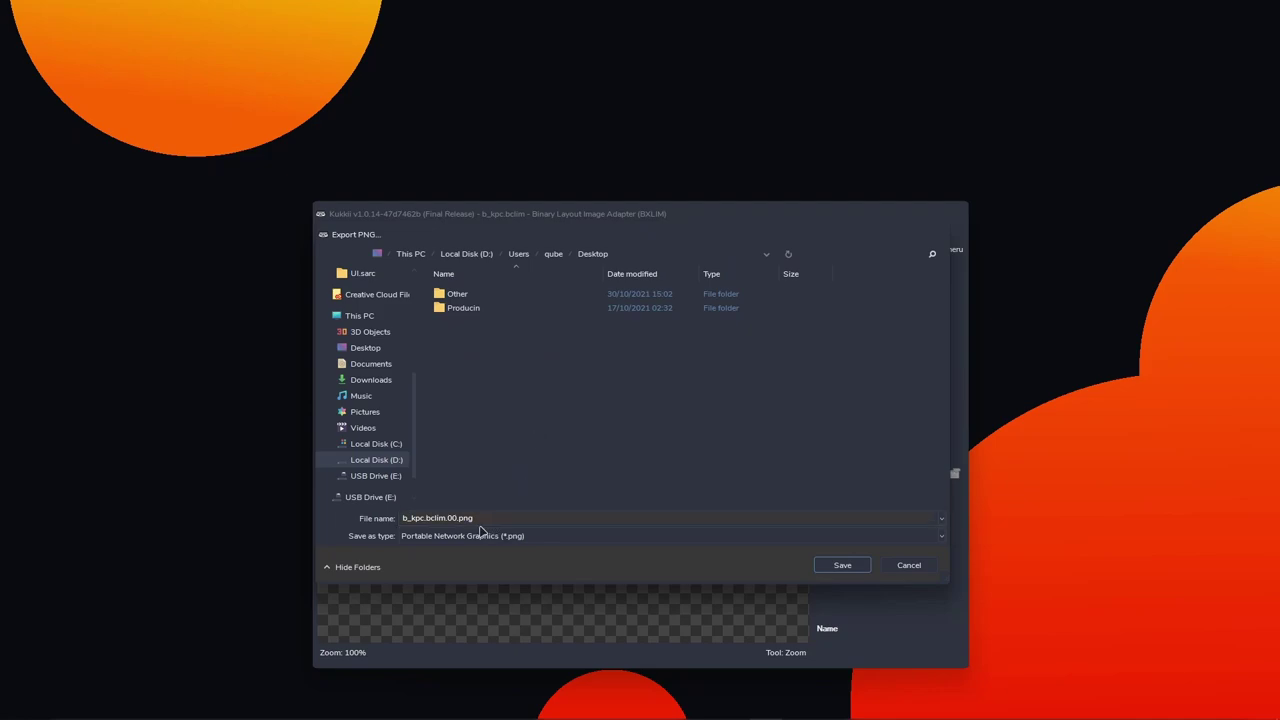
pyautogui.click(443, 518)
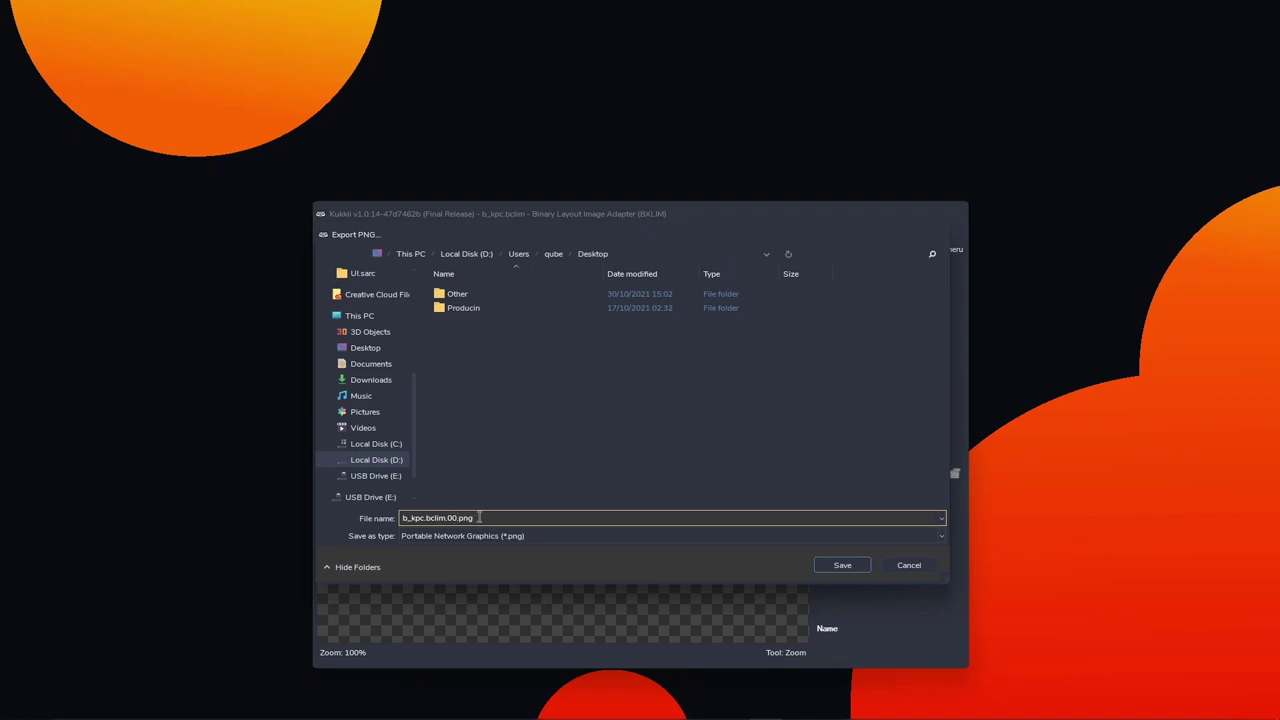
pyautogui.click(828, 567)
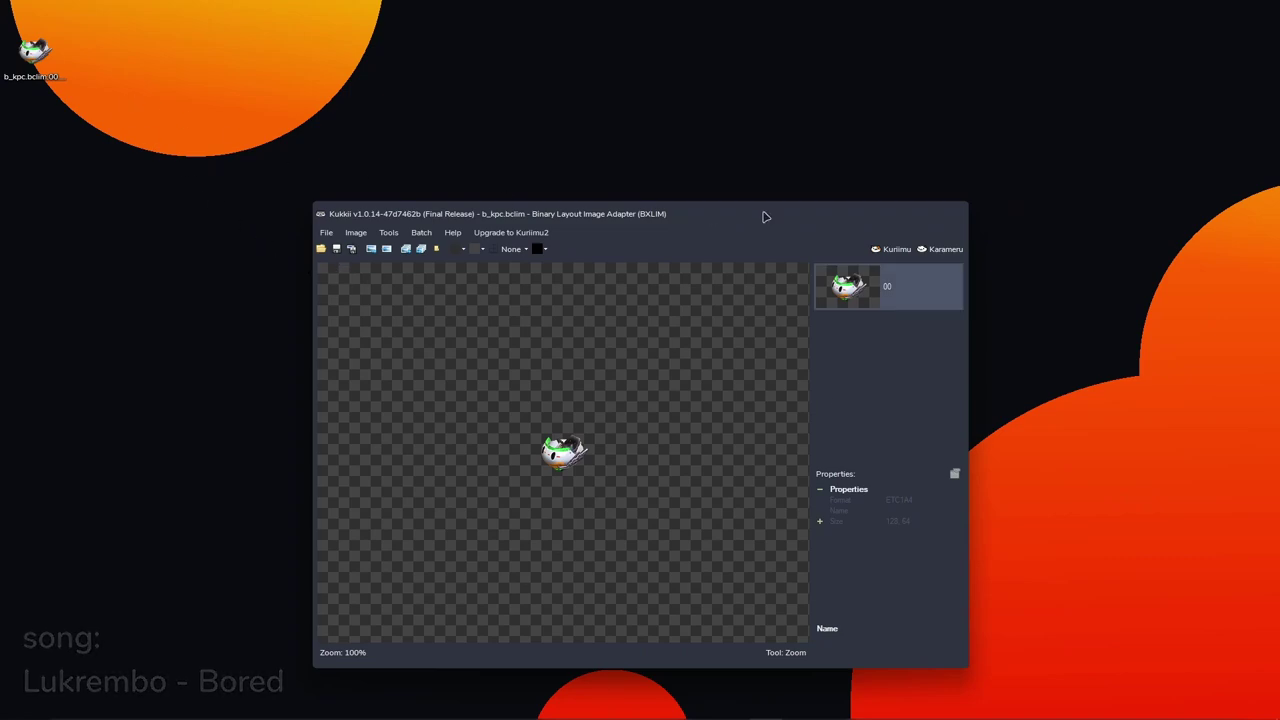
pyautogui.click(832, 213)
pyautogui.moveTo(33, 50); pyautogui.dragTo(491, 403)
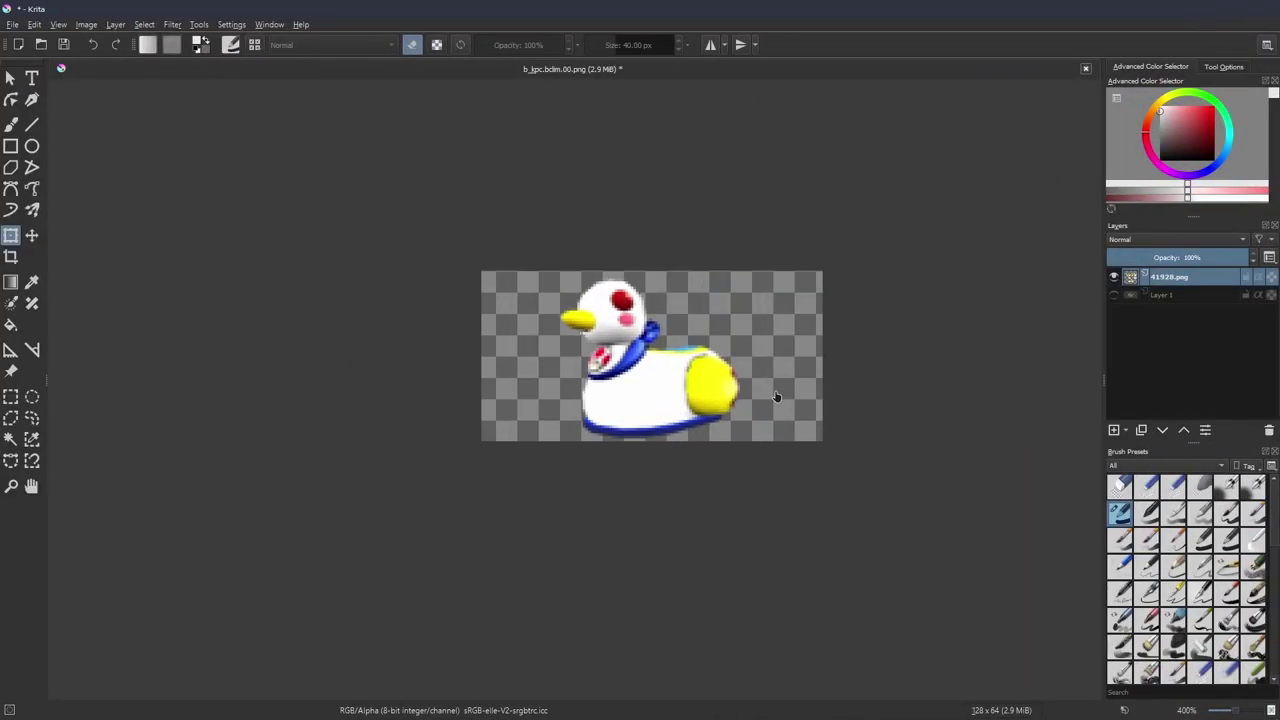
# Shift the sprite sheet so the white blue-scarfed duck fills the canvas, and save as quacker.png.
pyautogui.click(693, 384)
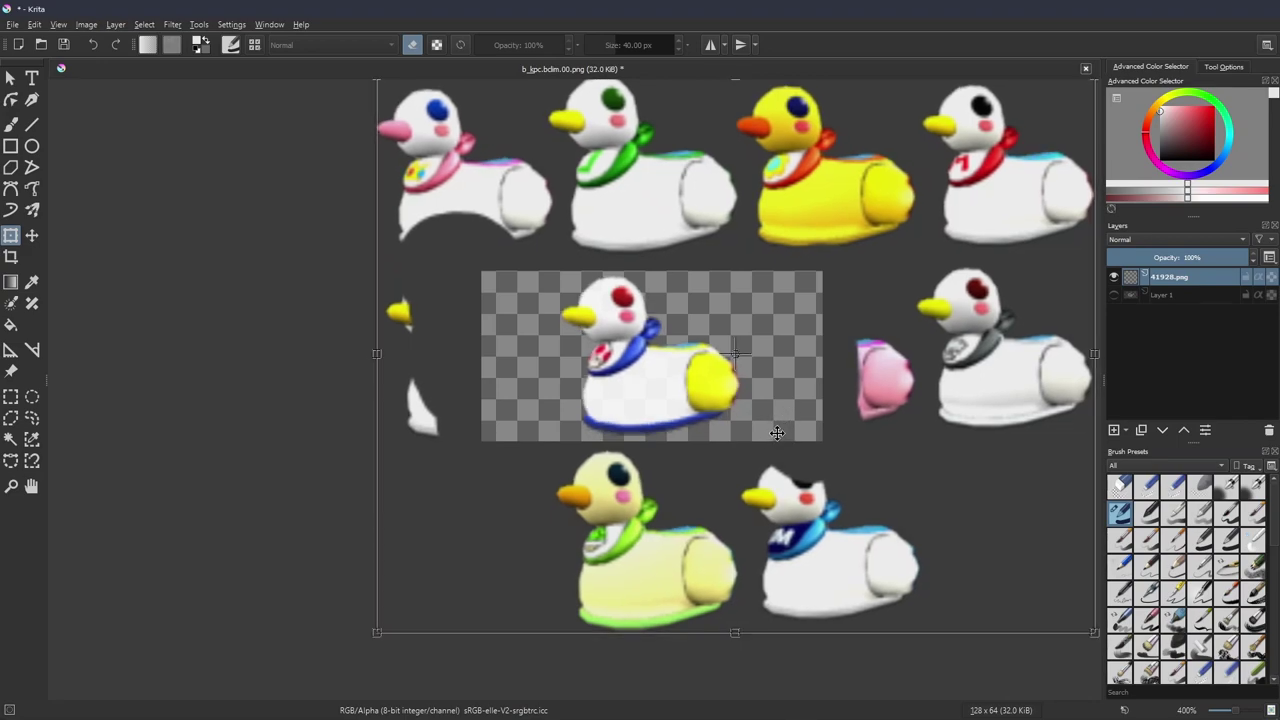
pyautogui.moveTo(780, 437); pyautogui.dragTo(732, 447)
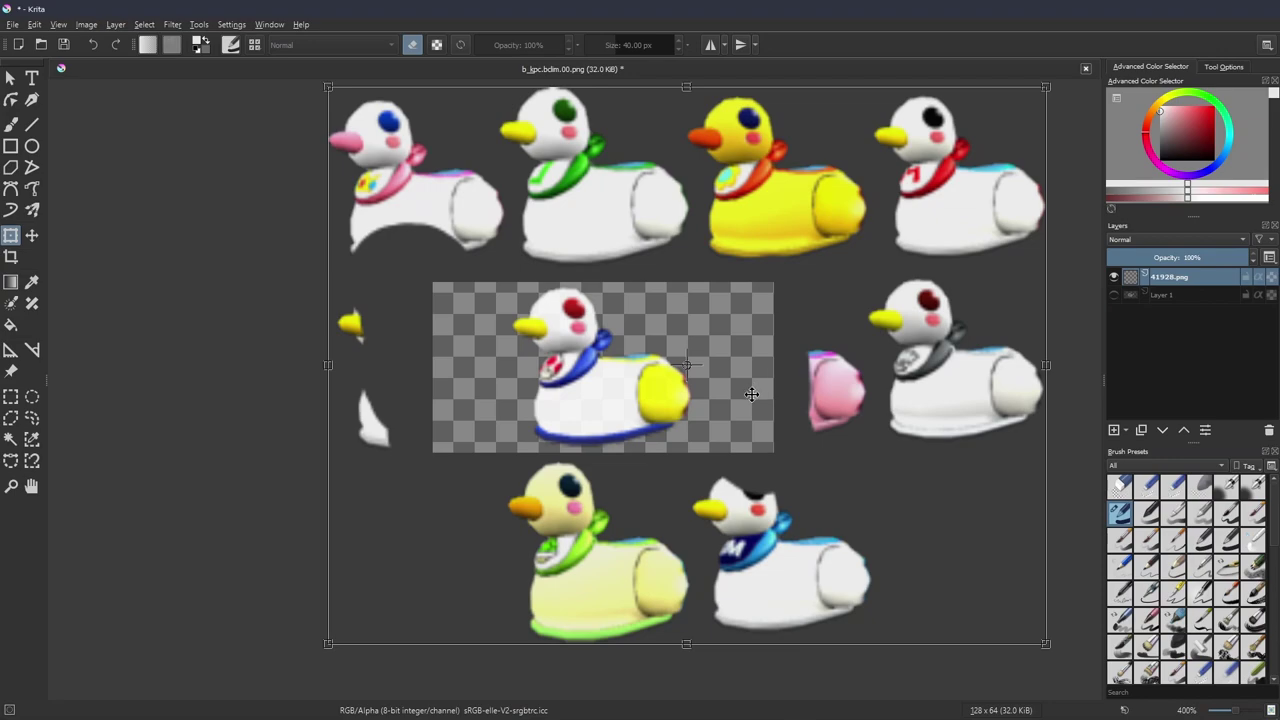
pyautogui.moveTo(716, 436); pyautogui.dragTo(765, 410)
pyautogui.hotkey('ctrl', 's')
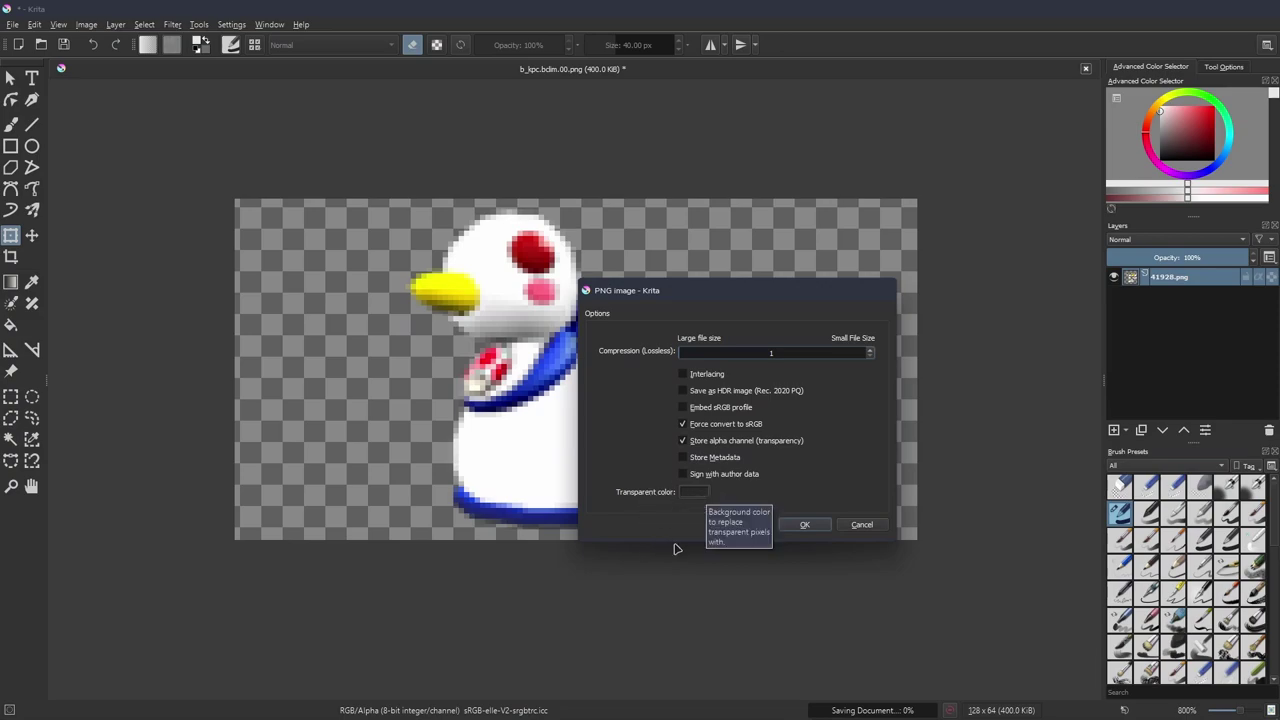
pyautogui.click(806, 526)
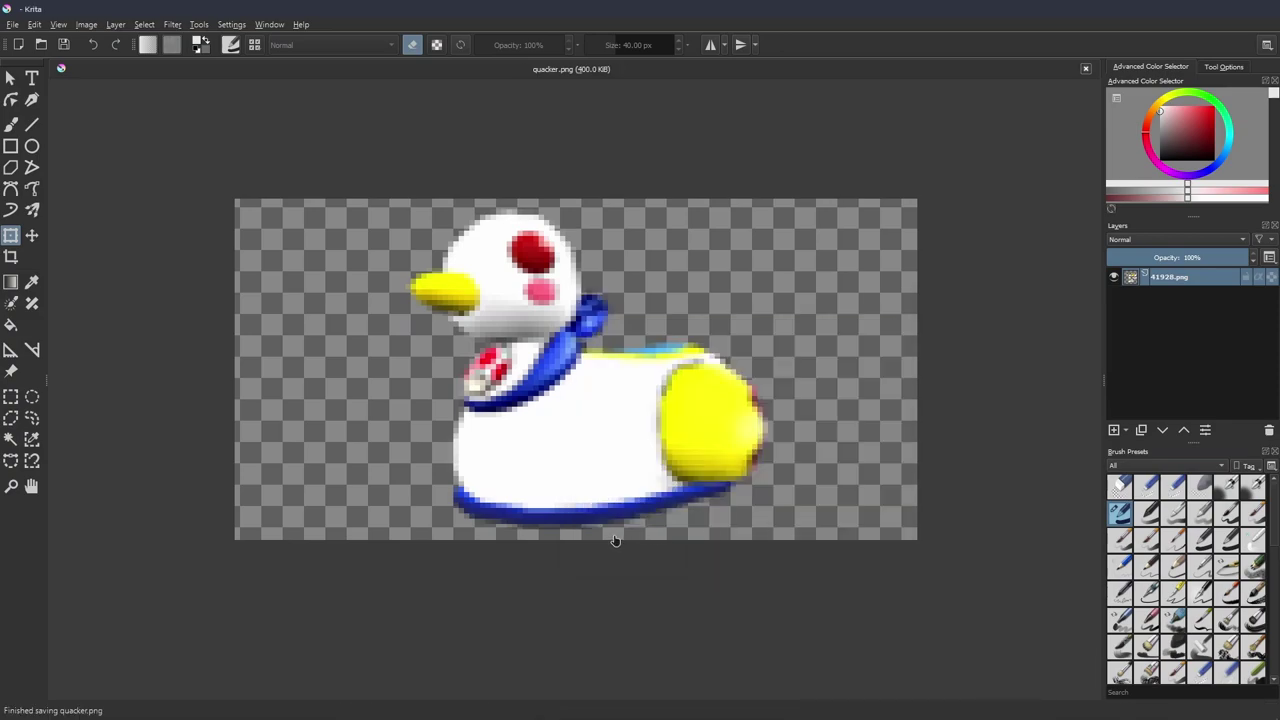
# Close Krita and the Downloads window, and move quacker.png next to b_kpc.bclim.
pyautogui.click(1185, 14)
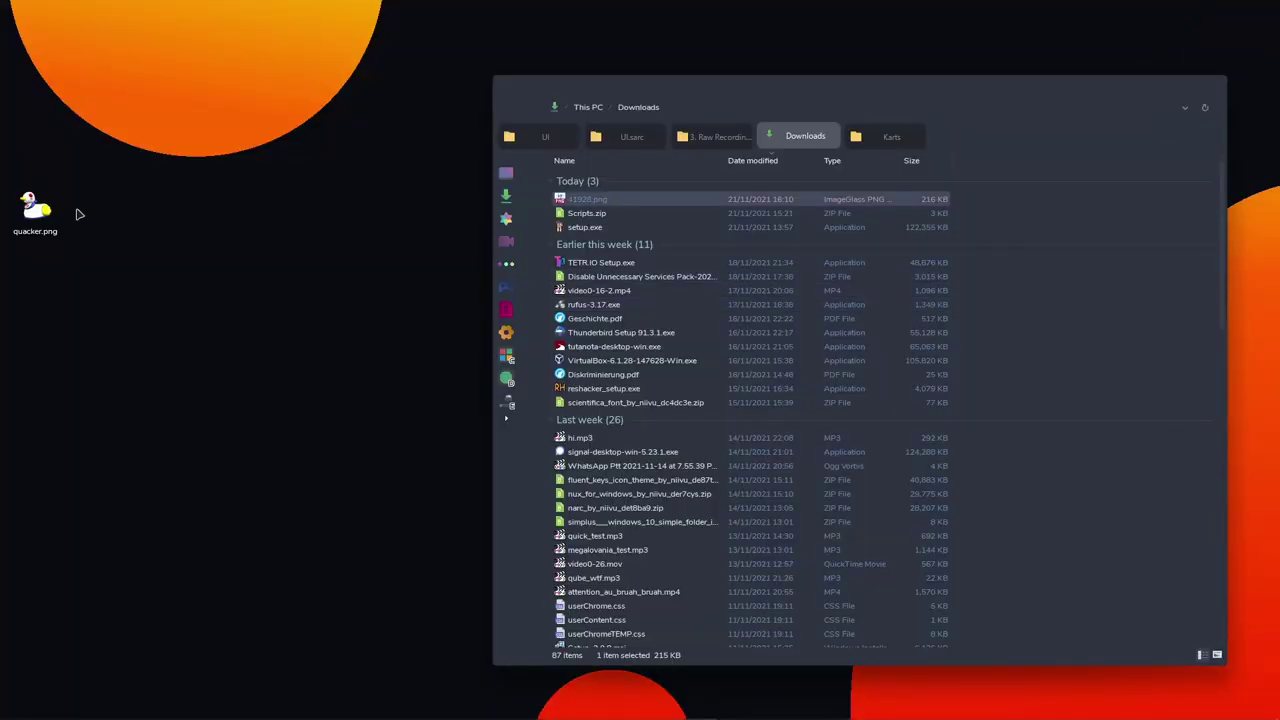
pyautogui.click(1141, 90)
pyautogui.moveTo(58, 212); pyautogui.dragTo(850, 357)
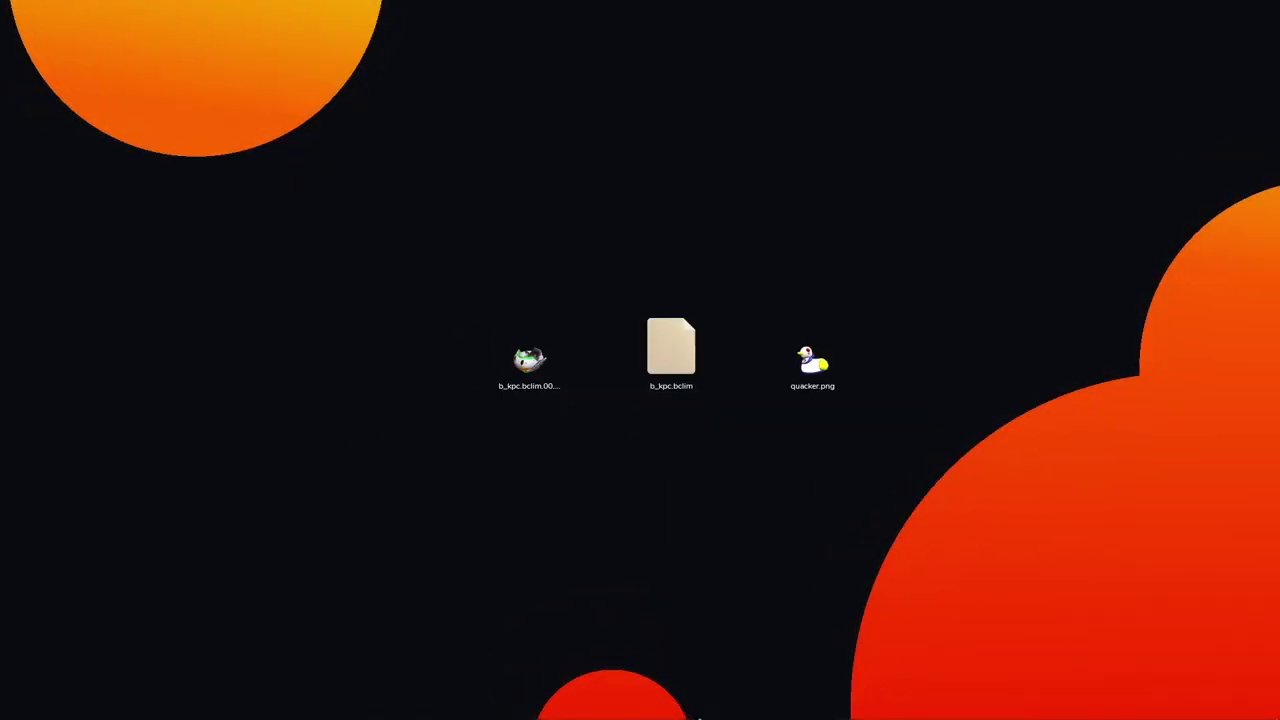
# Launch Kukkii by searching 'kukk' in the app launcher.
pyautogui.moveTo(700, 706)
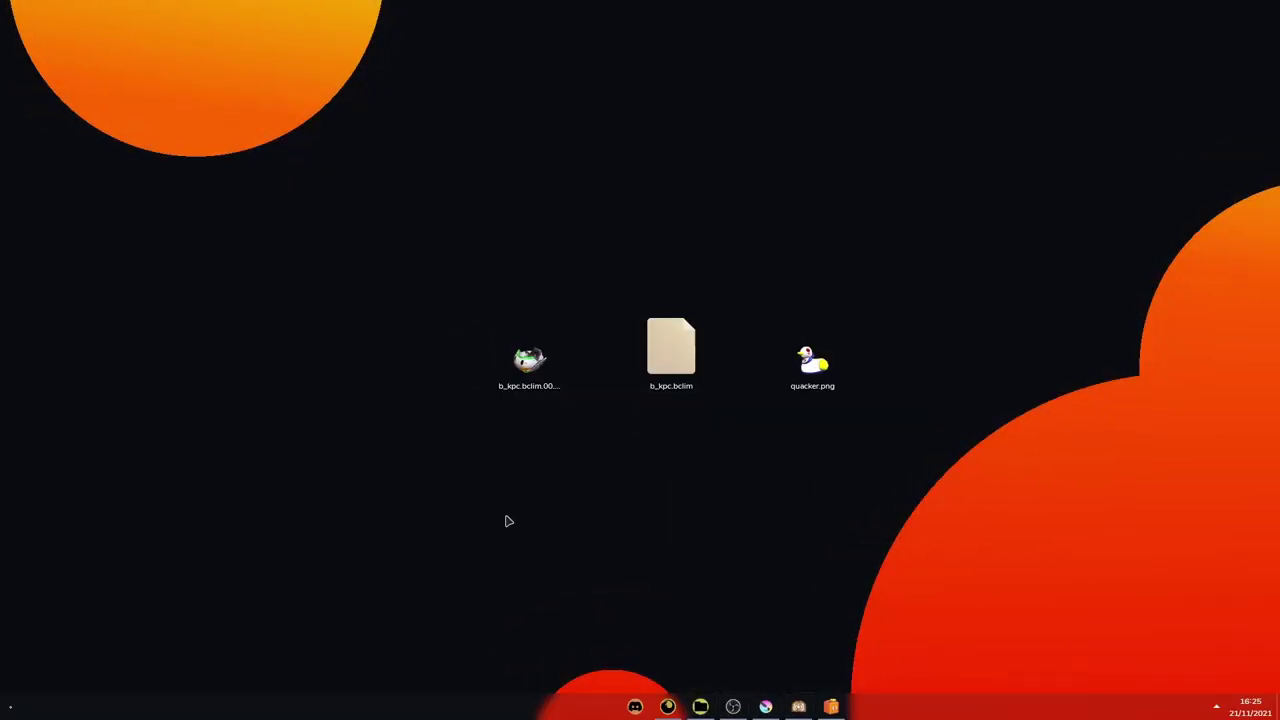
pyautogui.hotkey('alt', 'space')
pyautogui.write('kukk')
pyautogui.press('Escape')
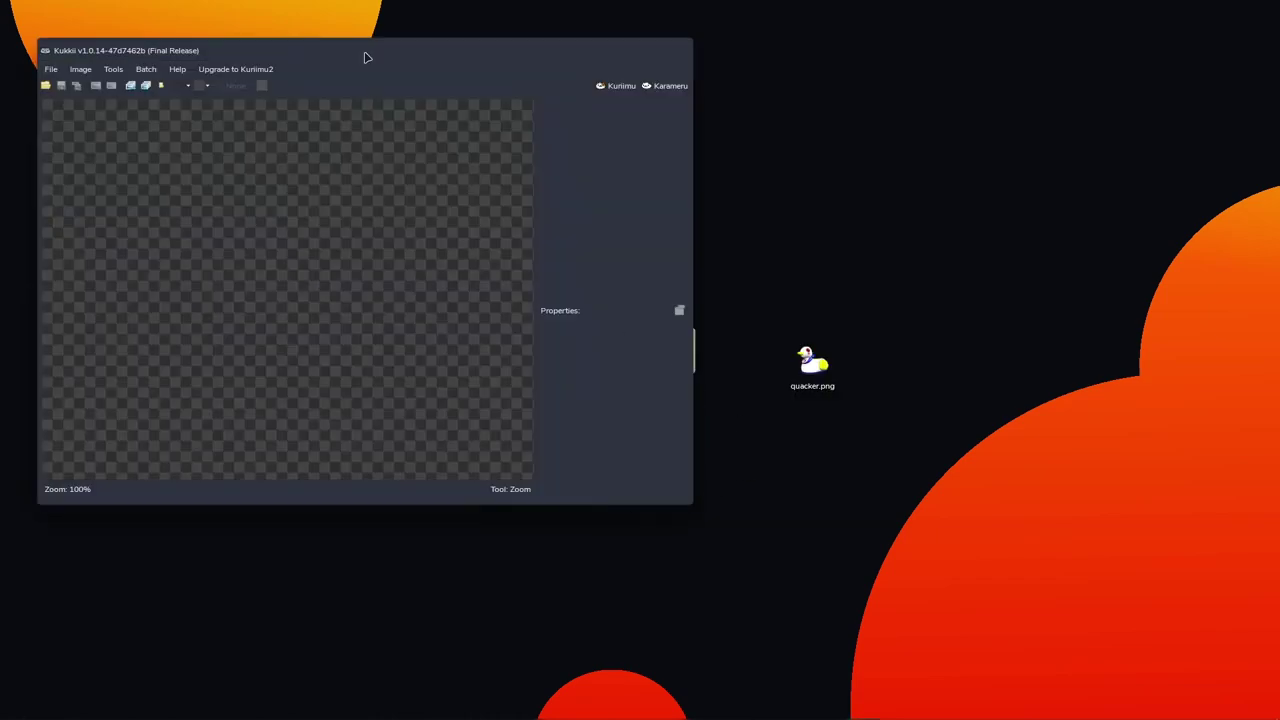
# Open b_kpc.bclim in Kukkii.
pyautogui.moveTo(366, 54); pyautogui.dragTo(427, 126)
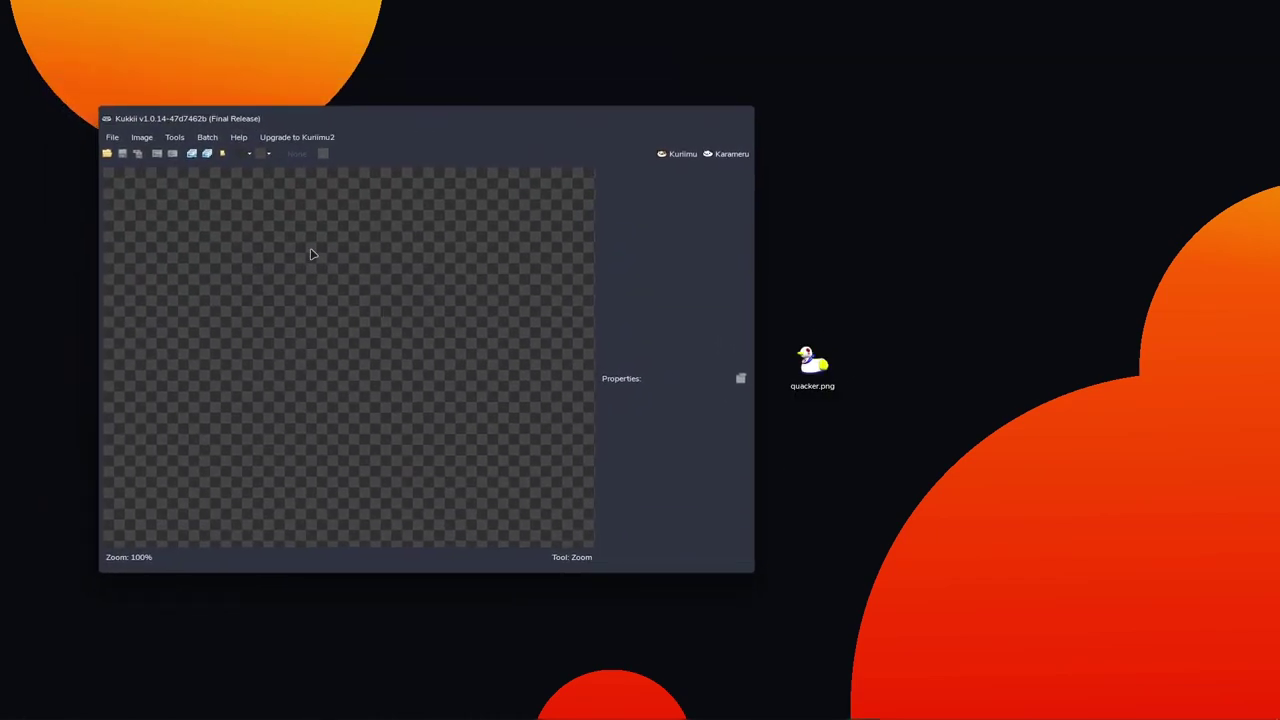
pyautogui.click(111, 137)
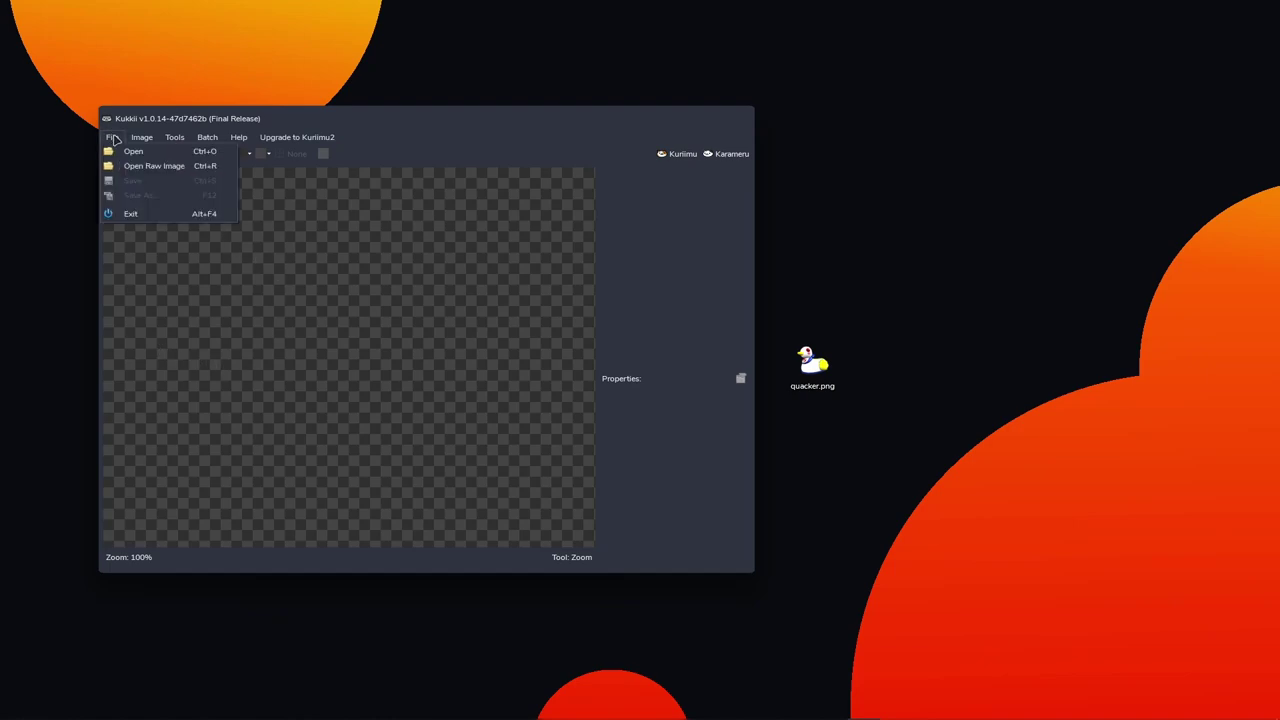
pyautogui.click(128, 152)
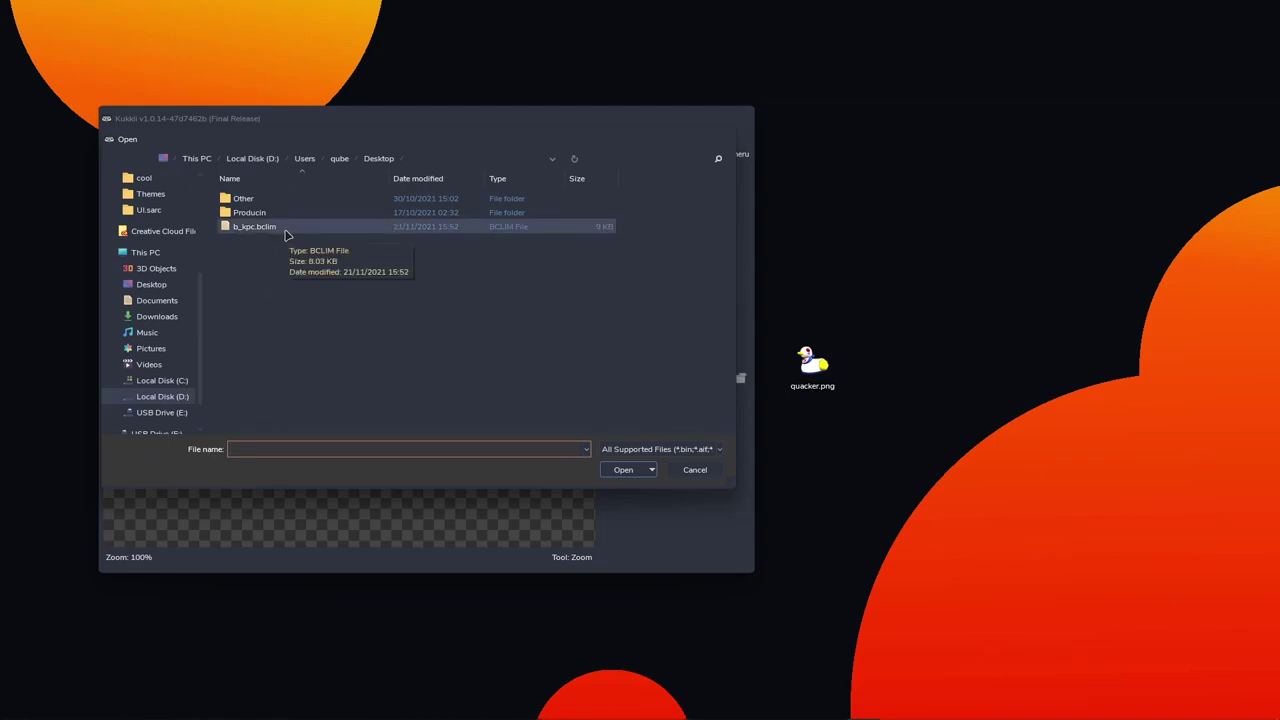
pyautogui.doubleClick(285, 227)
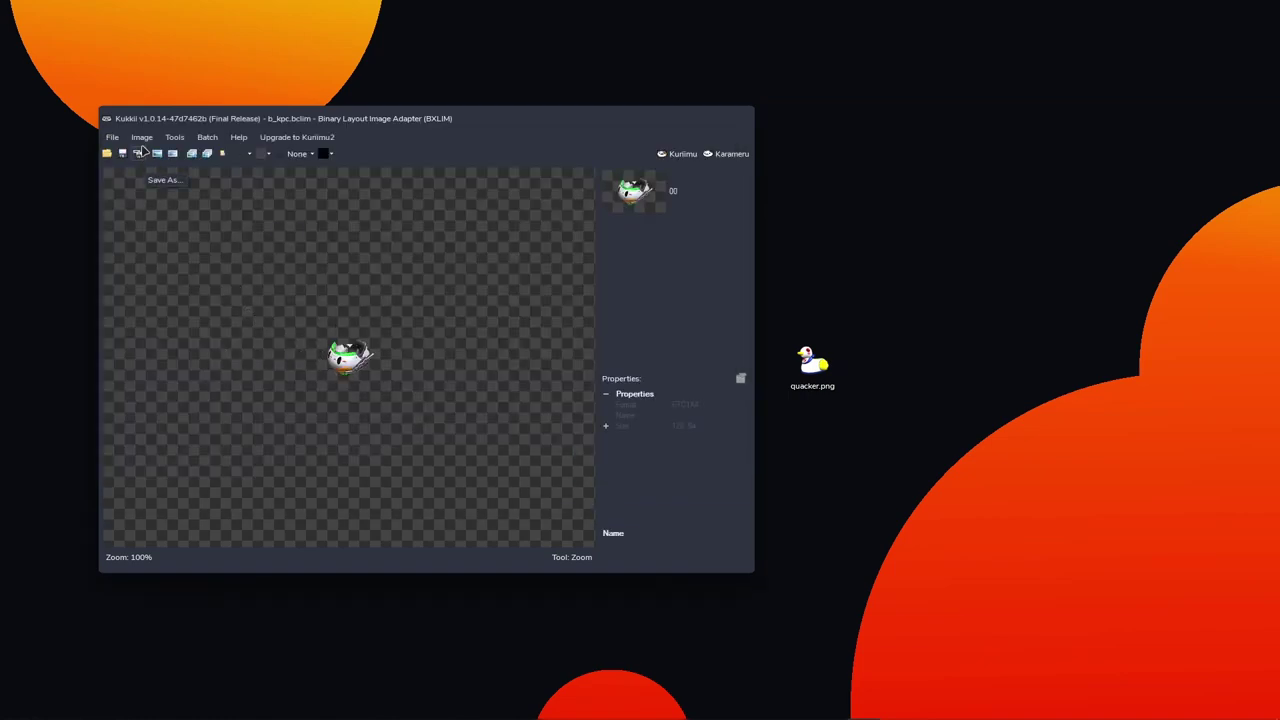
# Import quacker.png into b_kpc.bclim, replacing the kart icon with the duck.
pyautogui.click(142, 138)
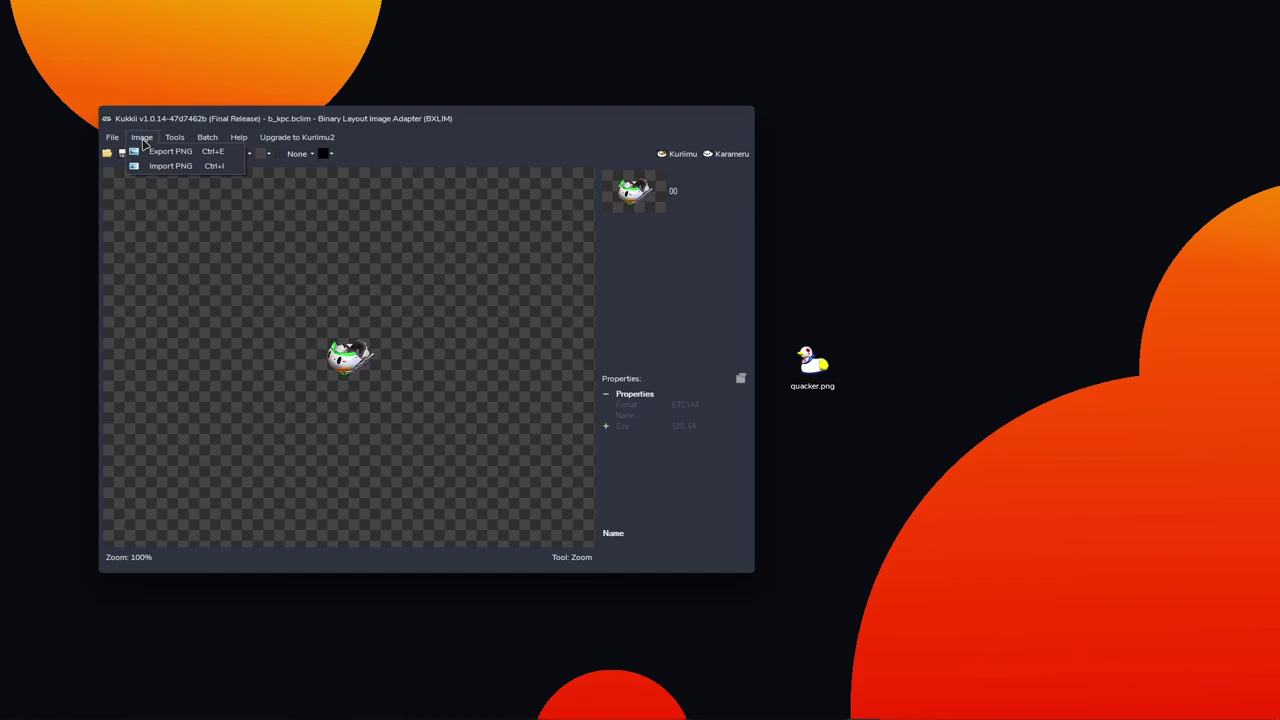
pyautogui.click(189, 168)
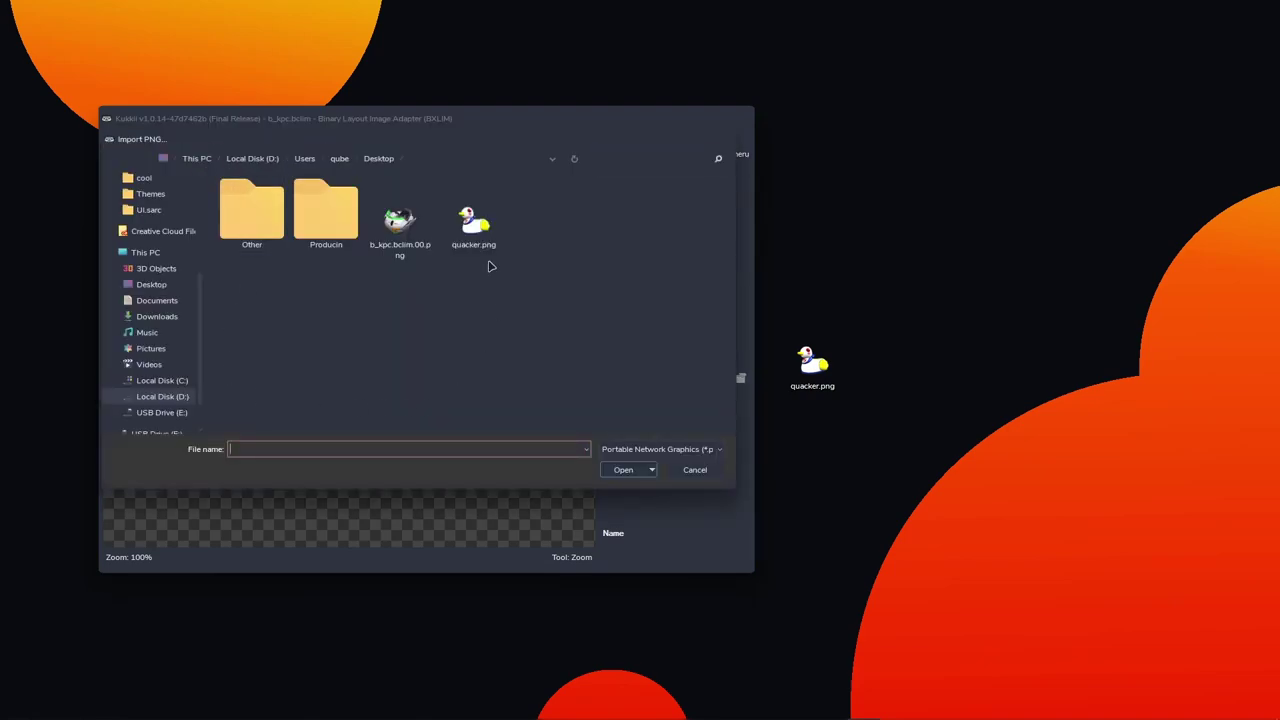
pyautogui.click(476, 238)
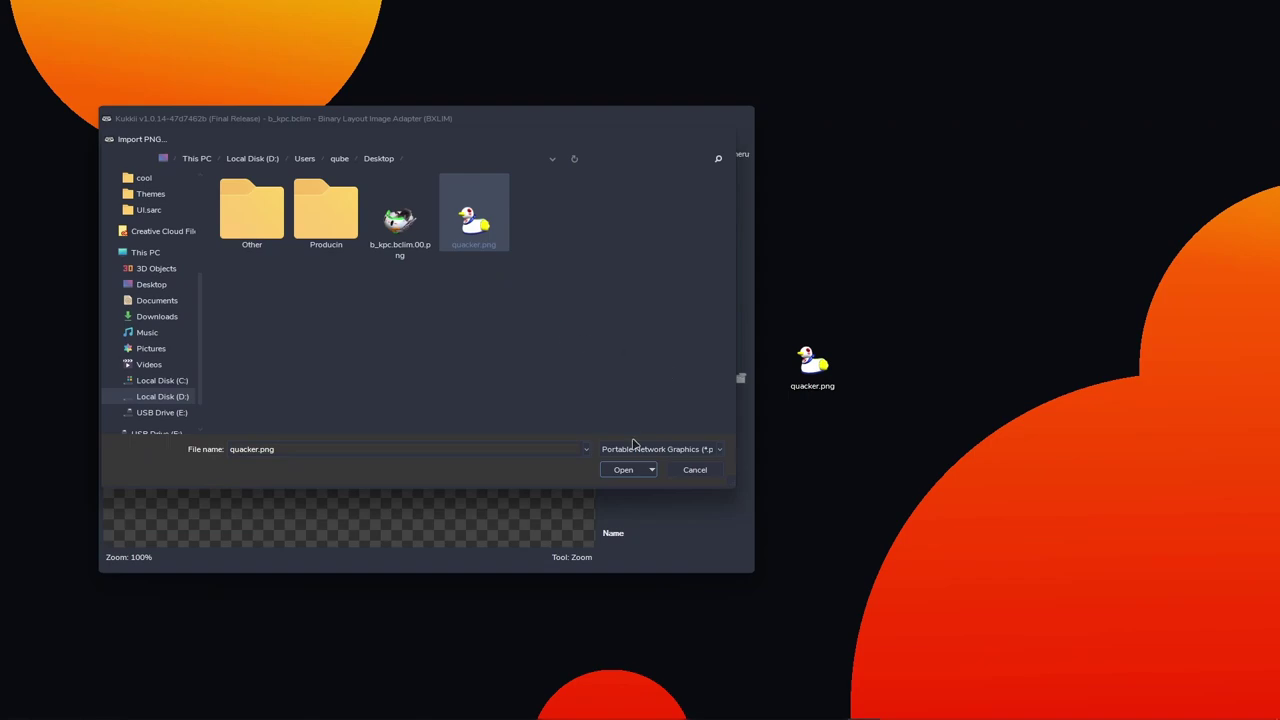
pyautogui.click(625, 469)
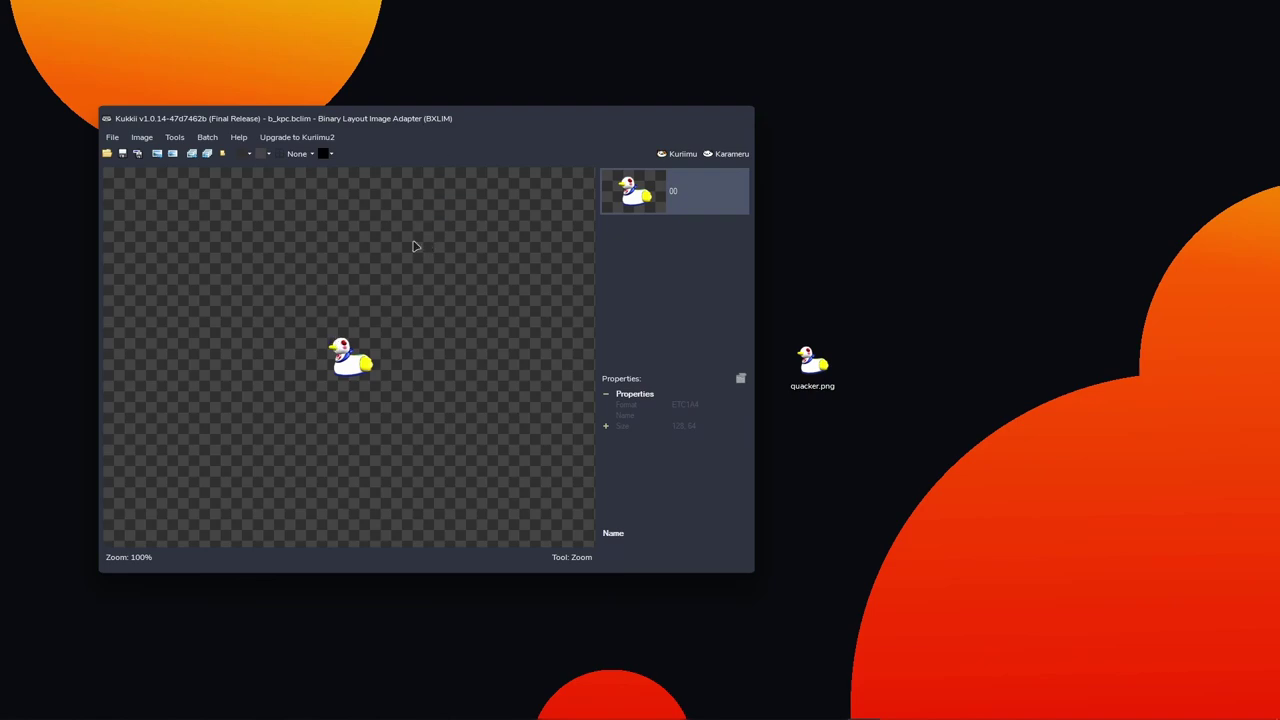
# Save the duck icon under the new name quacker.bclim, dismissing the quacker.png suggestion.
pyautogui.click(112, 138)
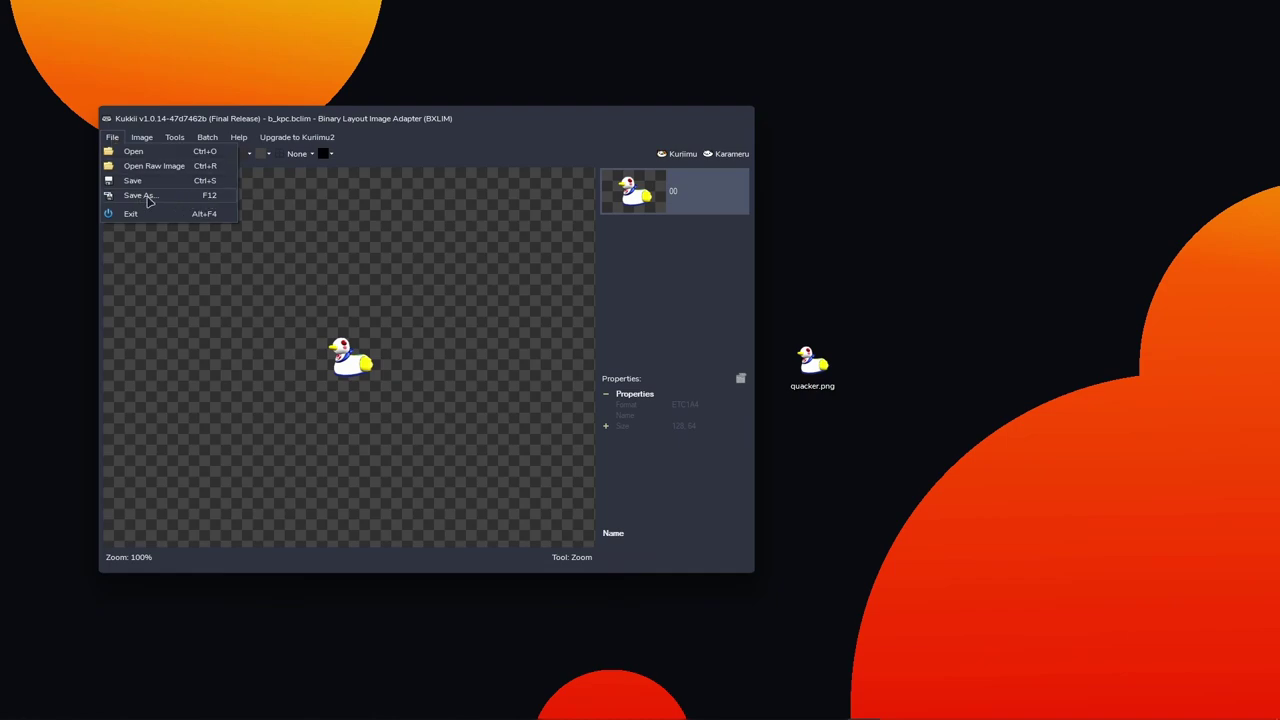
pyautogui.click(140, 195)
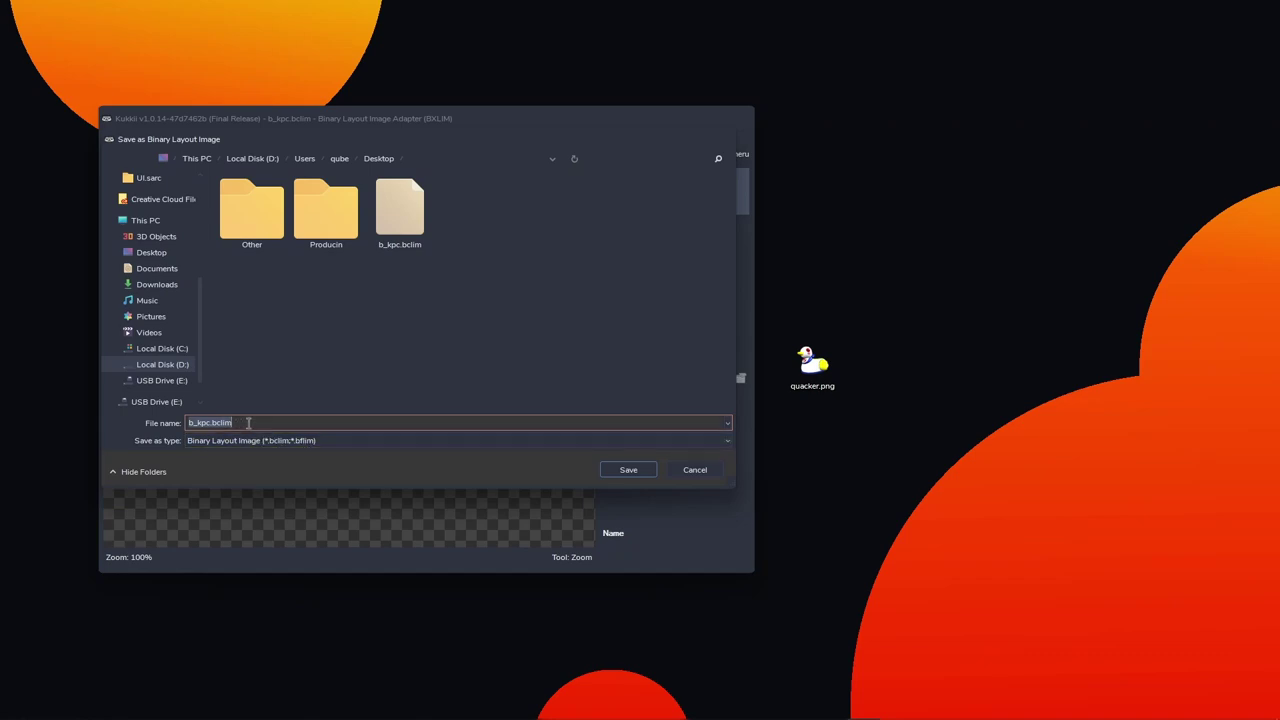
pyautogui.write('qucke')
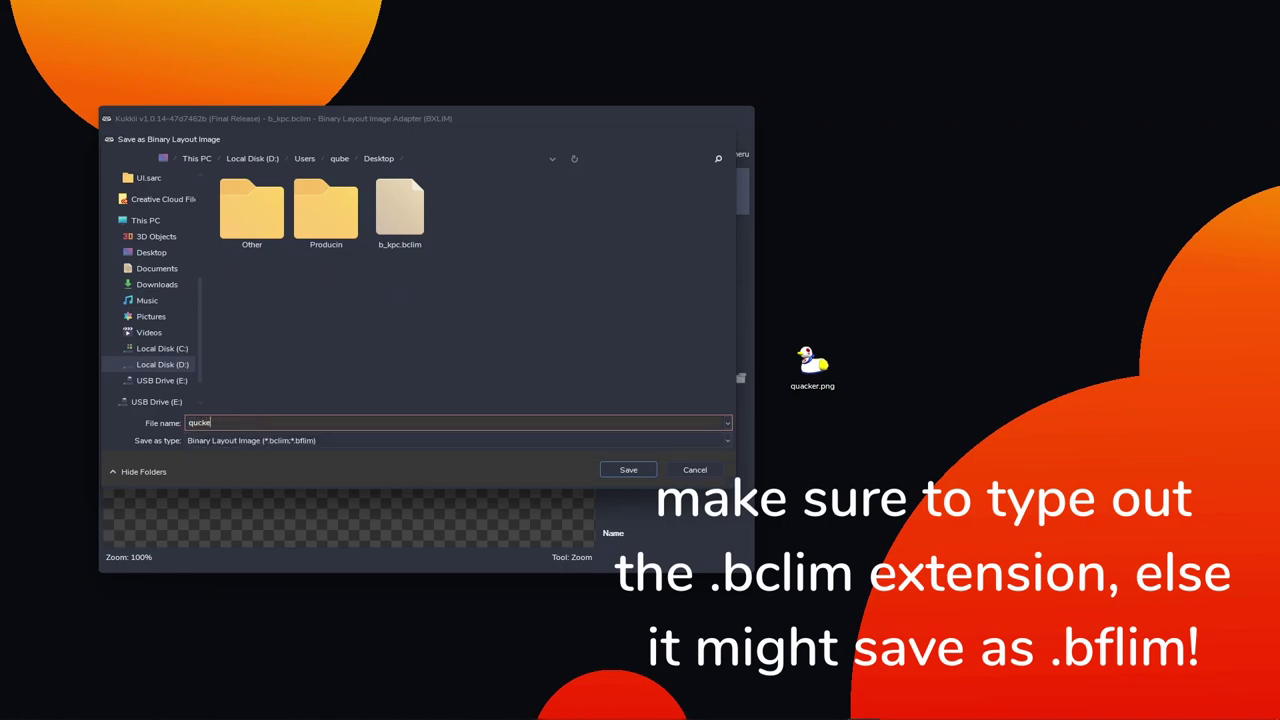
pyautogui.press('BackSpace')
pyautogui.write('acker')
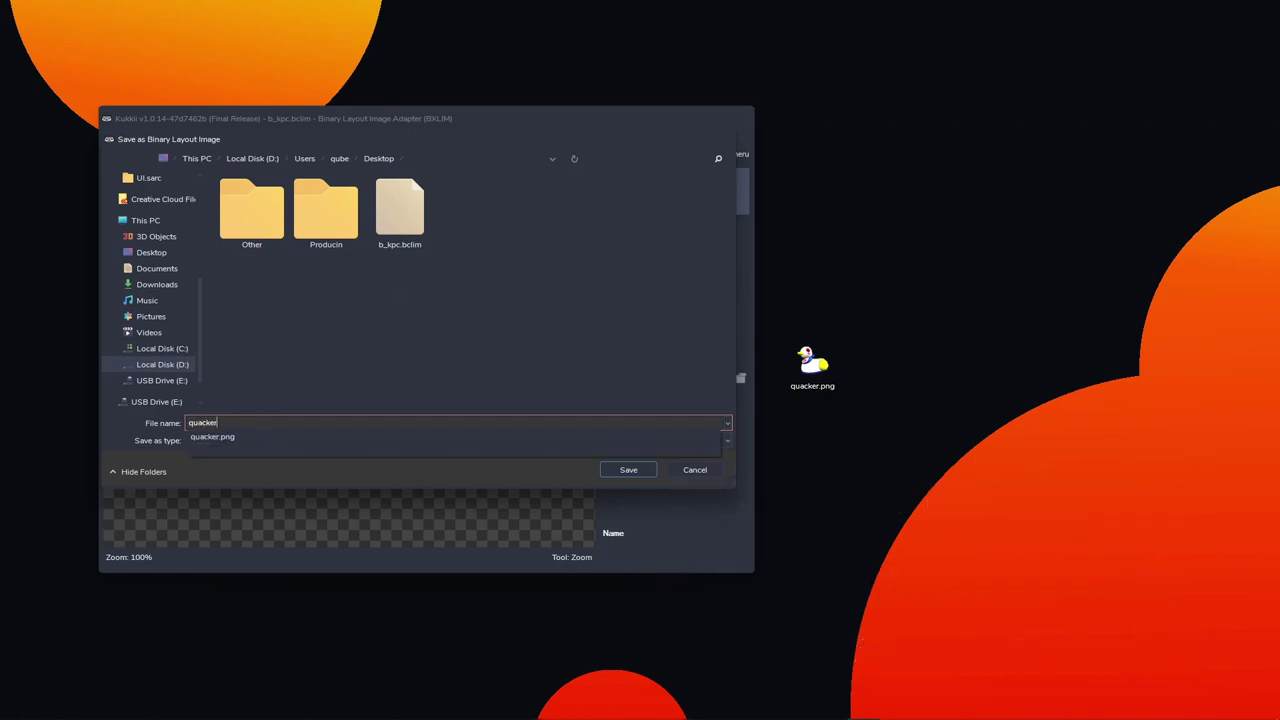
pyautogui.click(279, 352)
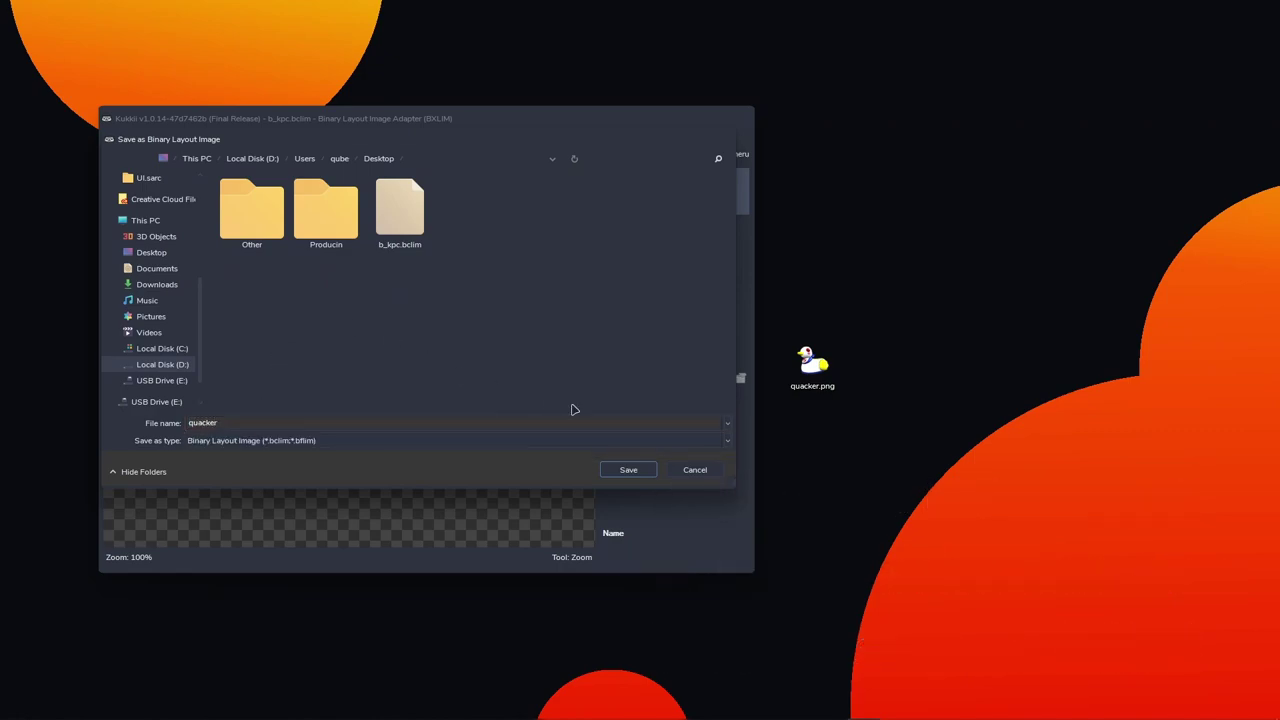
pyautogui.click(628, 471)
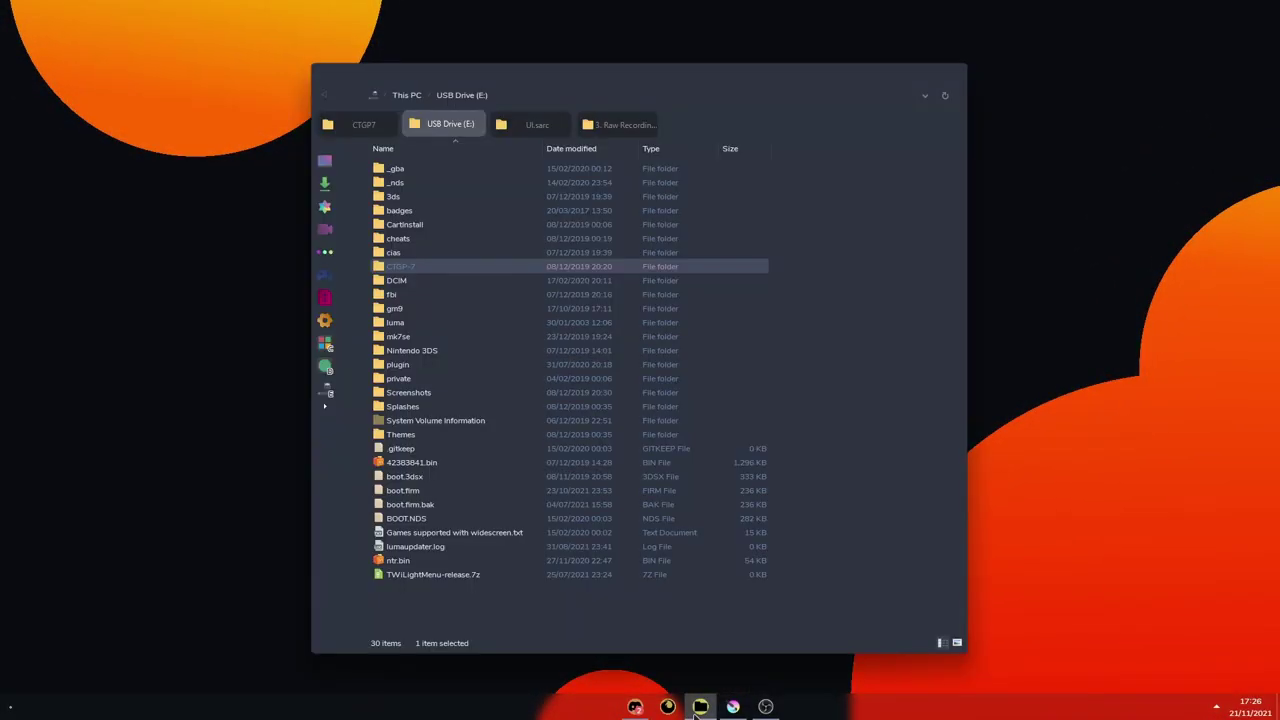
# Open UI.sarc from the USB drive's CTGP-7 › MyStuff › Karts folder in Every File Explorer.
pyautogui.click(402, 269)
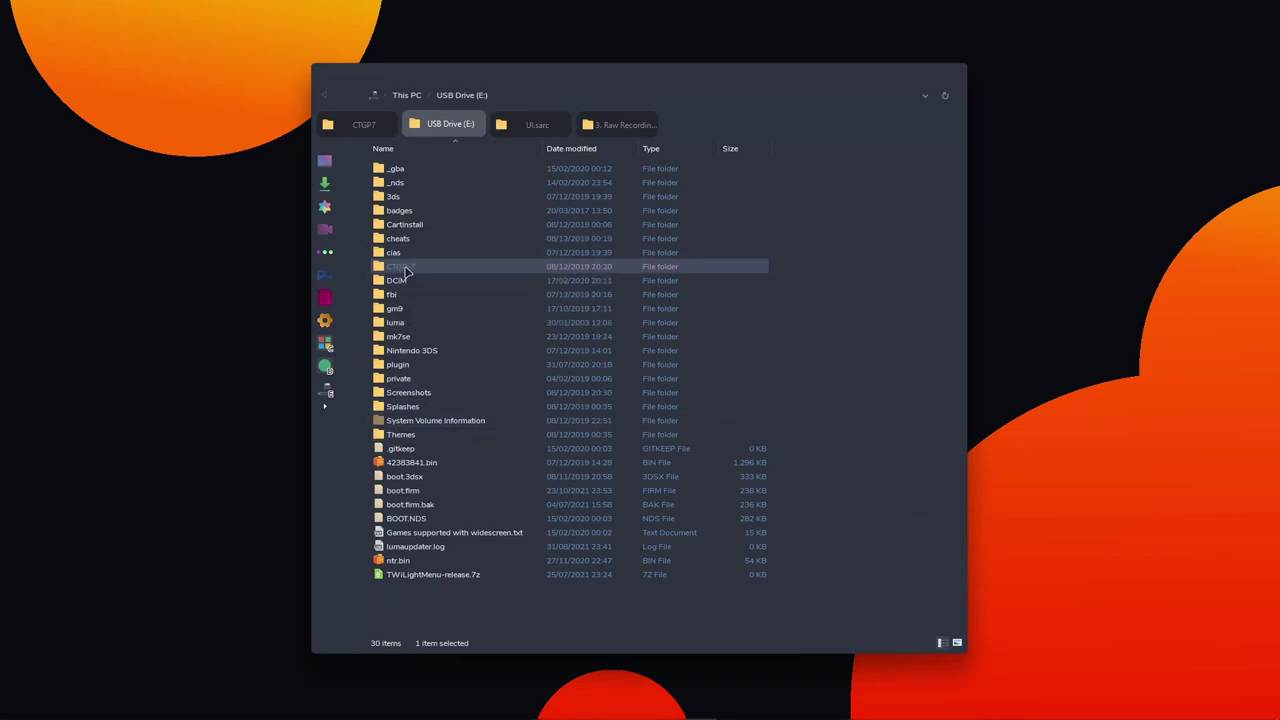
pyautogui.doubleClick(405, 270)
pyautogui.click(414, 209)
pyautogui.doubleClick(414, 209)
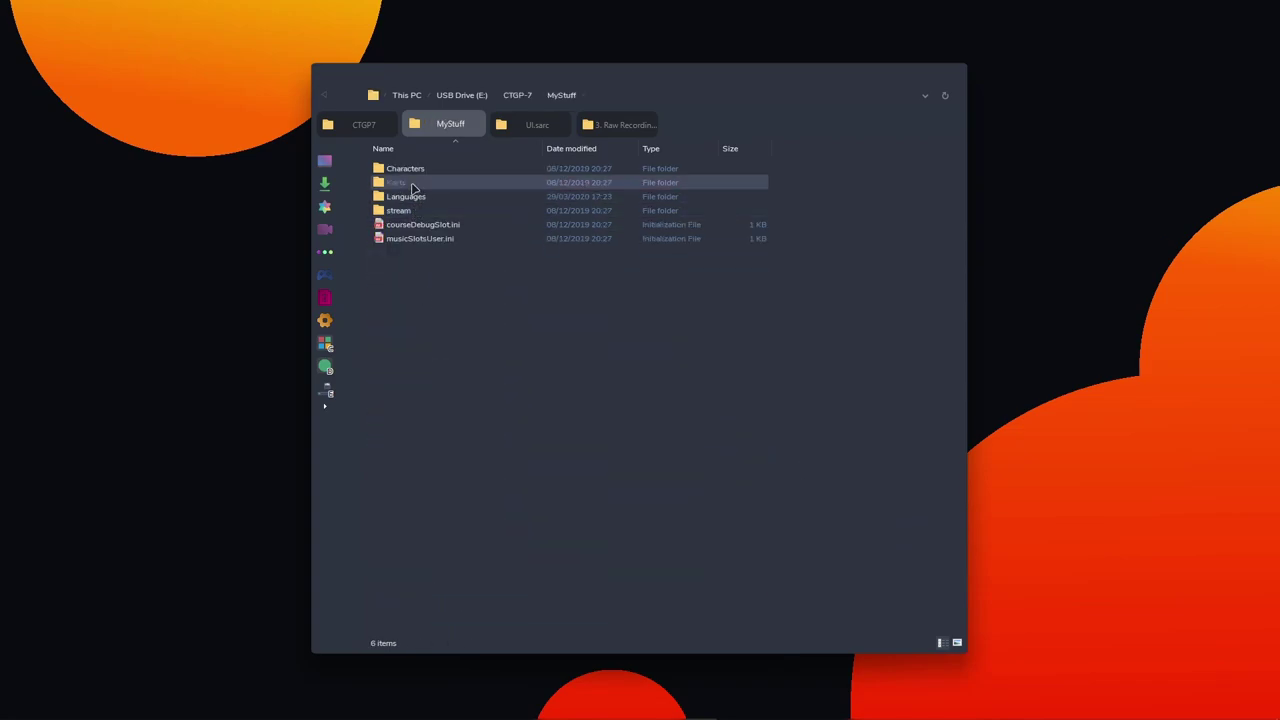
pyautogui.doubleClick(412, 185)
pyautogui.doubleClick(410, 323)
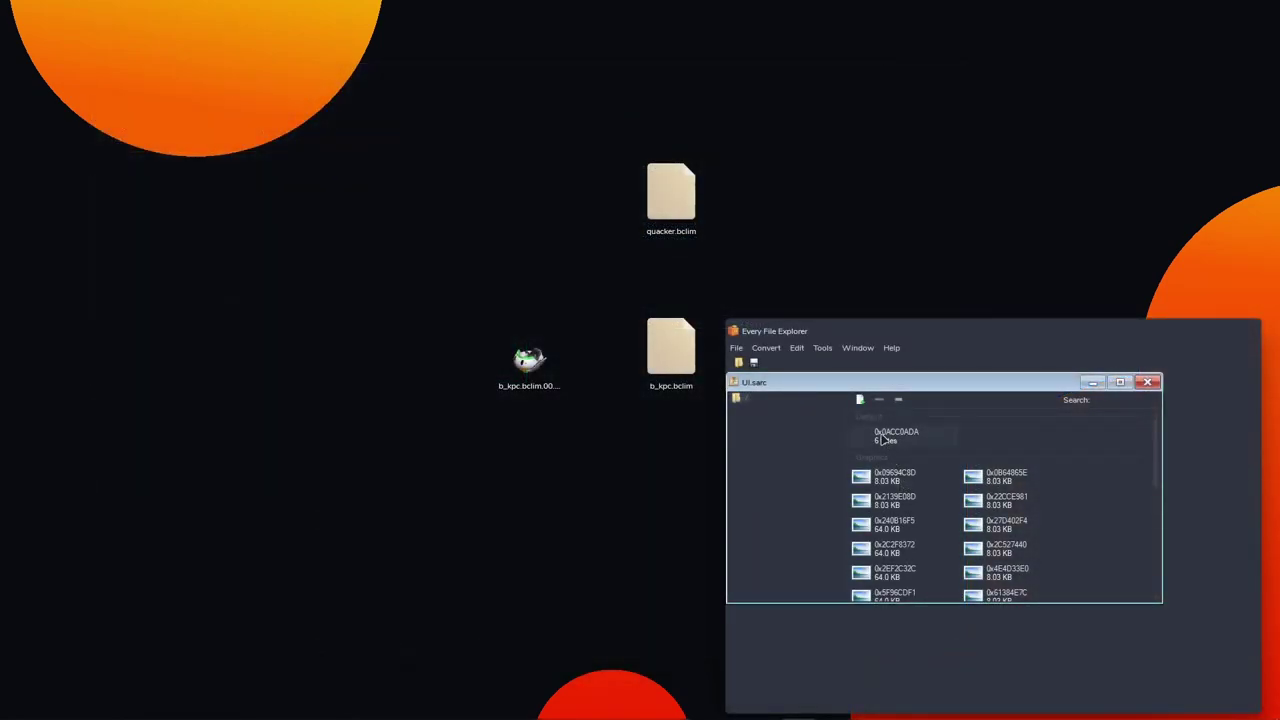
# Choose quacker.bclim from the Desktop as the file to add to UI.sarc.
pyautogui.click(860, 400)
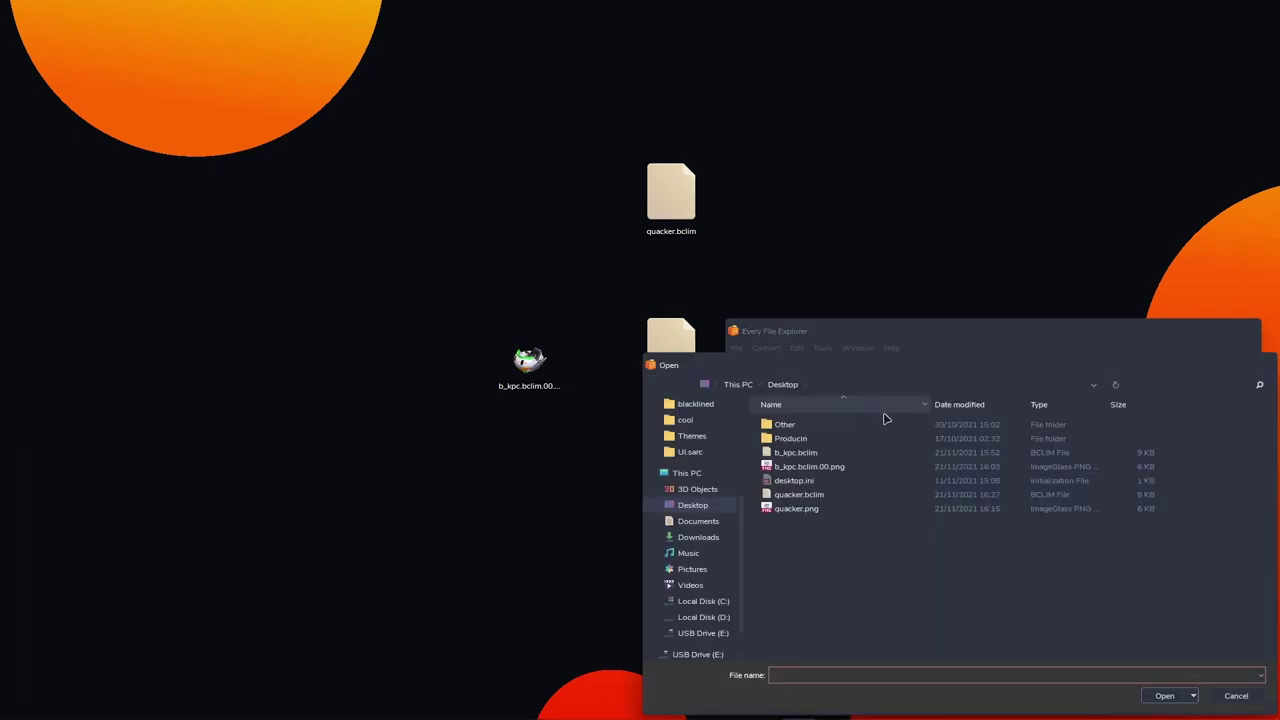
pyautogui.click(800, 494)
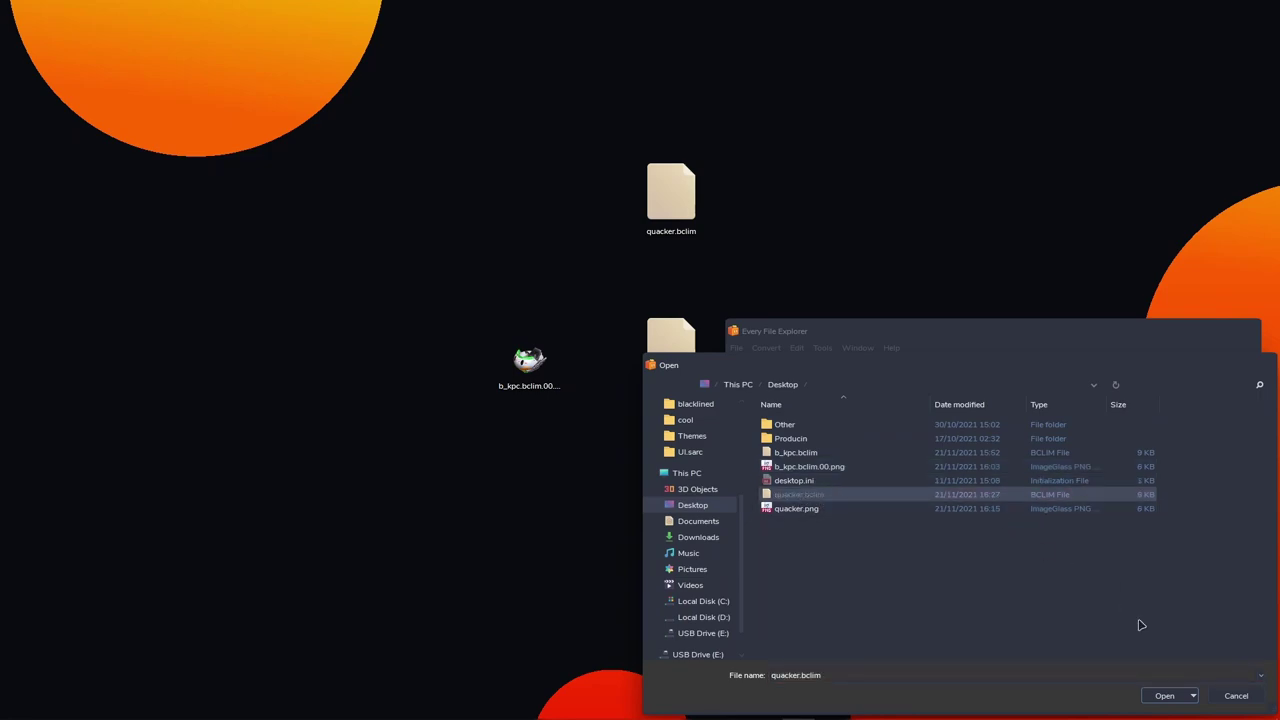
pyautogui.click(1165, 695)
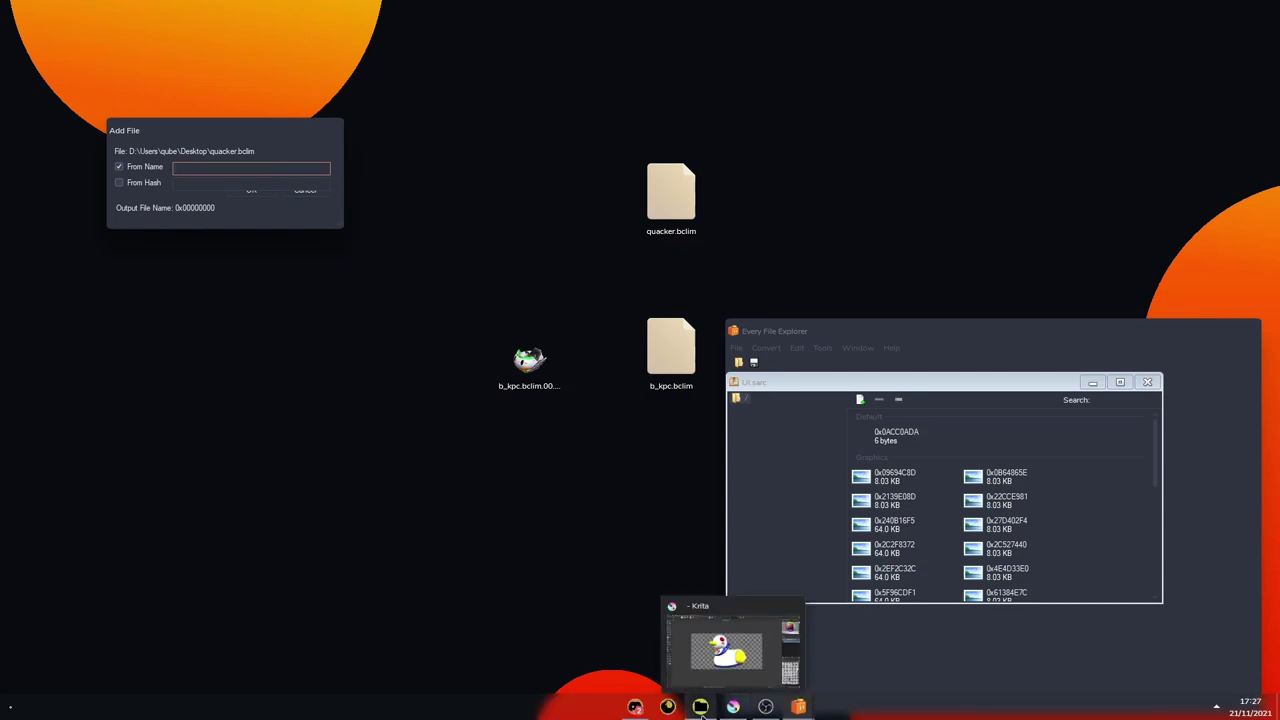
# Browse to CTGP7 › mk7 source › romfs › UI and locate menu.szs.
pyautogui.click(733, 705)
pyautogui.click(360, 124)
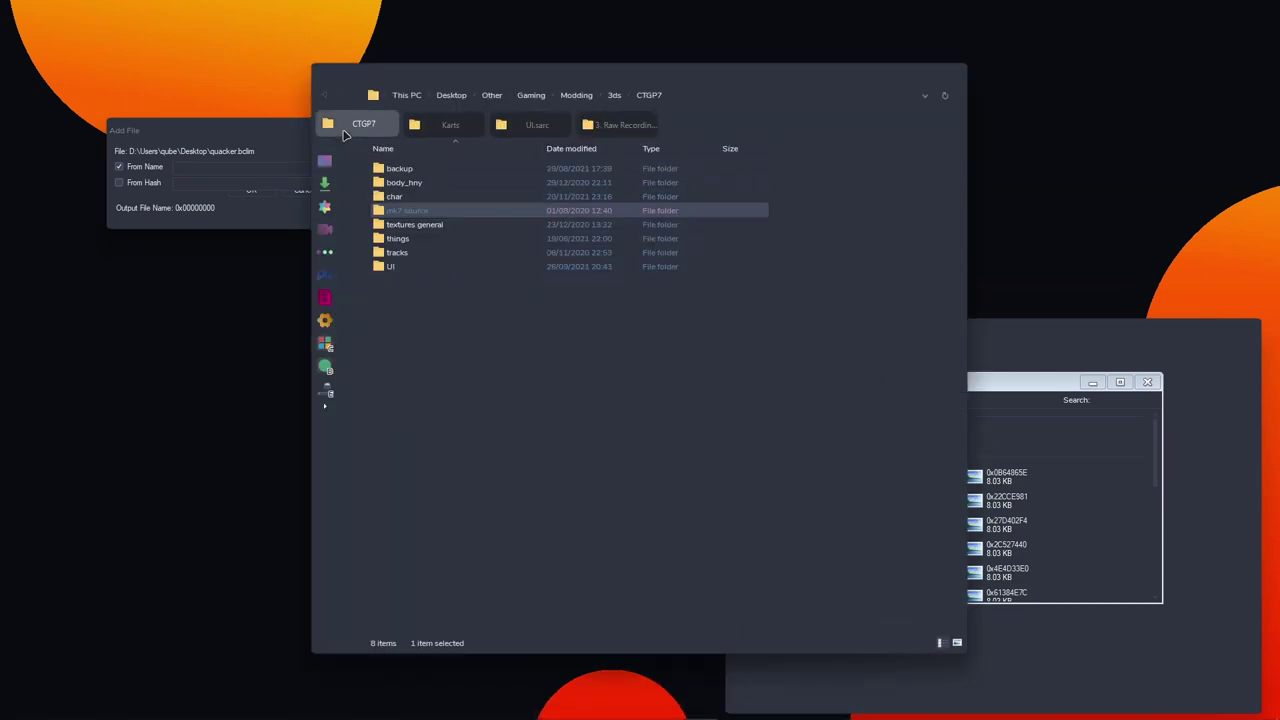
pyautogui.doubleClick(418, 216)
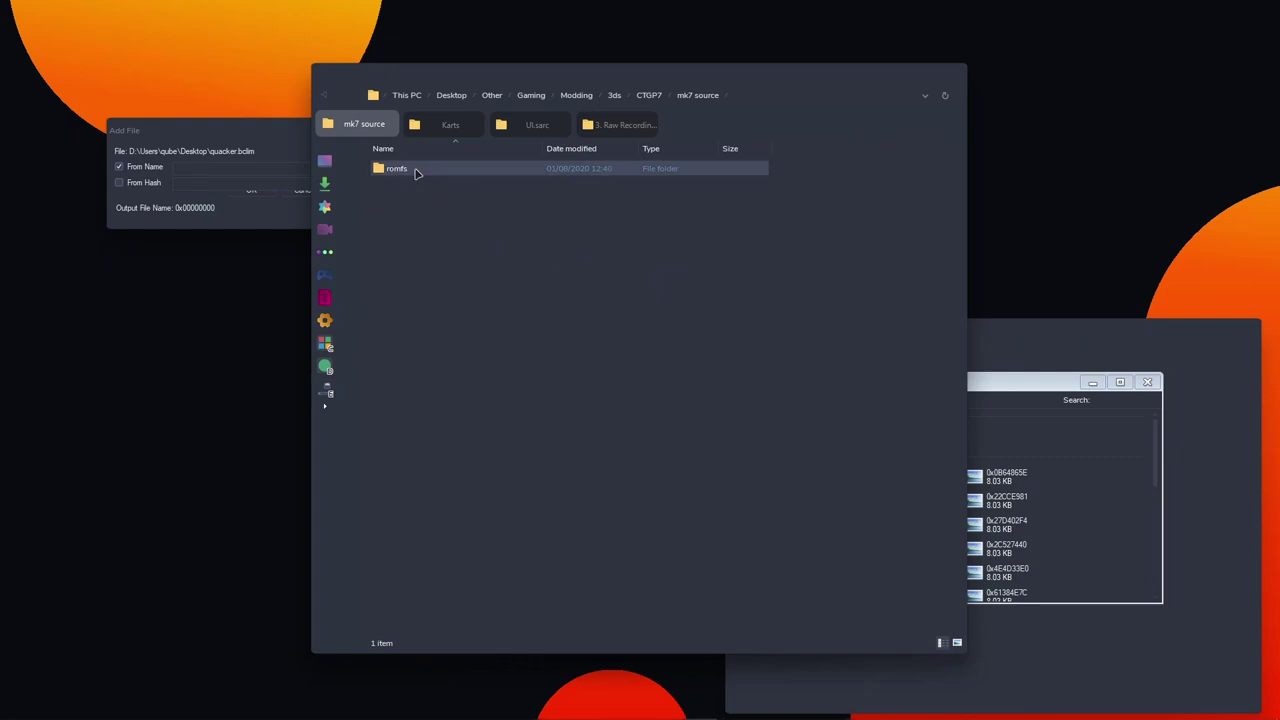
pyautogui.doubleClick(418, 172)
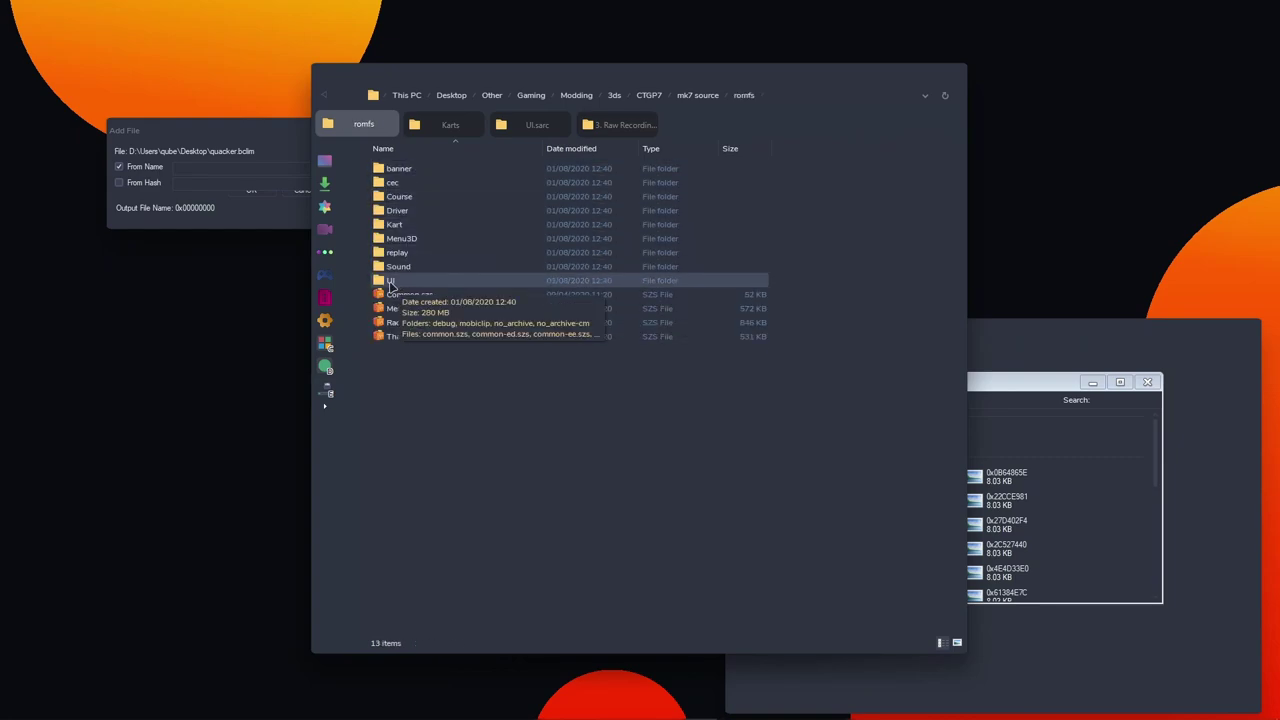
pyautogui.doubleClick(392, 282)
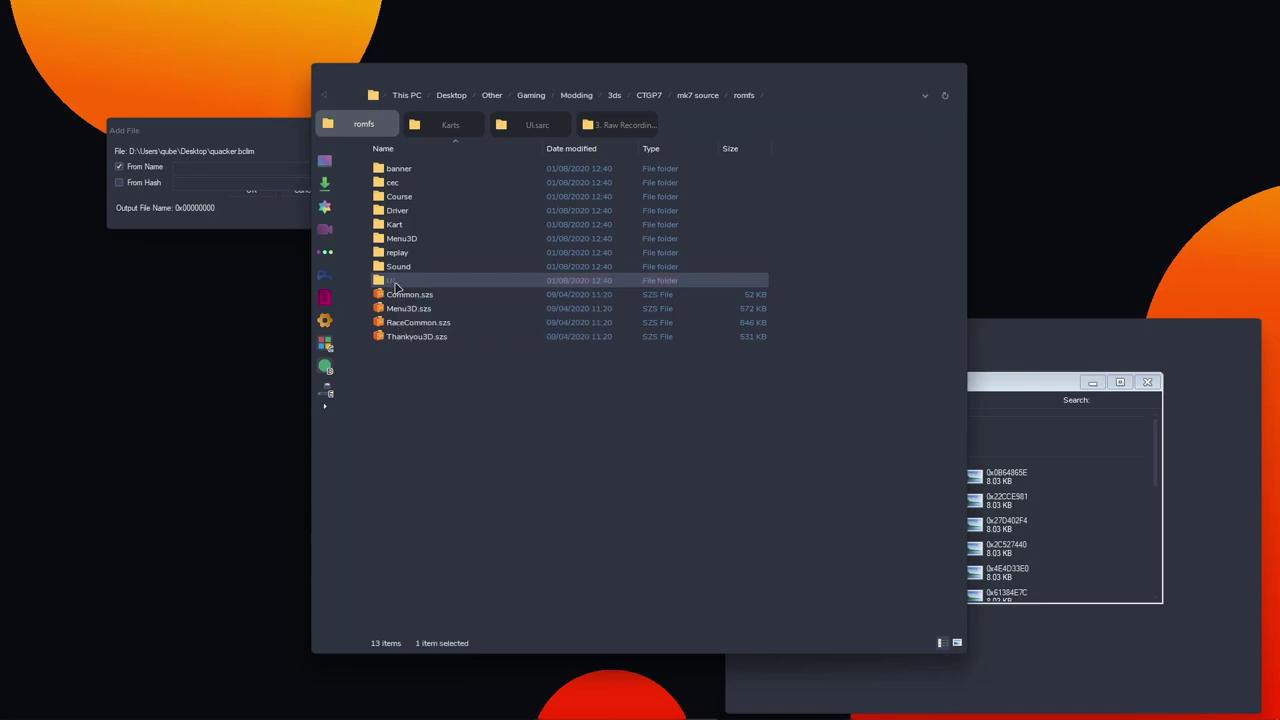
pyautogui.scroll(-1, 440, 345)
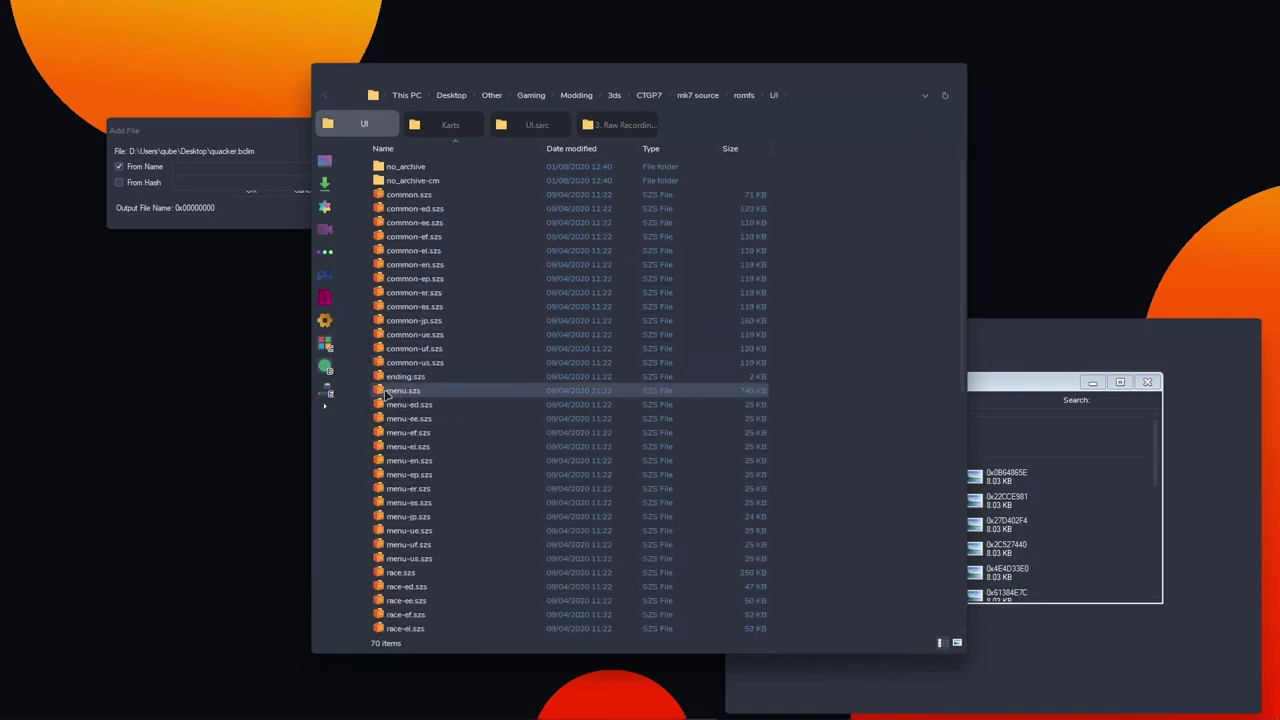
pyautogui.moveTo(425, 395); pyautogui.dragTo(385, 397)
# Name the new entry UI/menu.szs/b_kpc.bclim and confirm adding it.
pyautogui.click(241, 170)
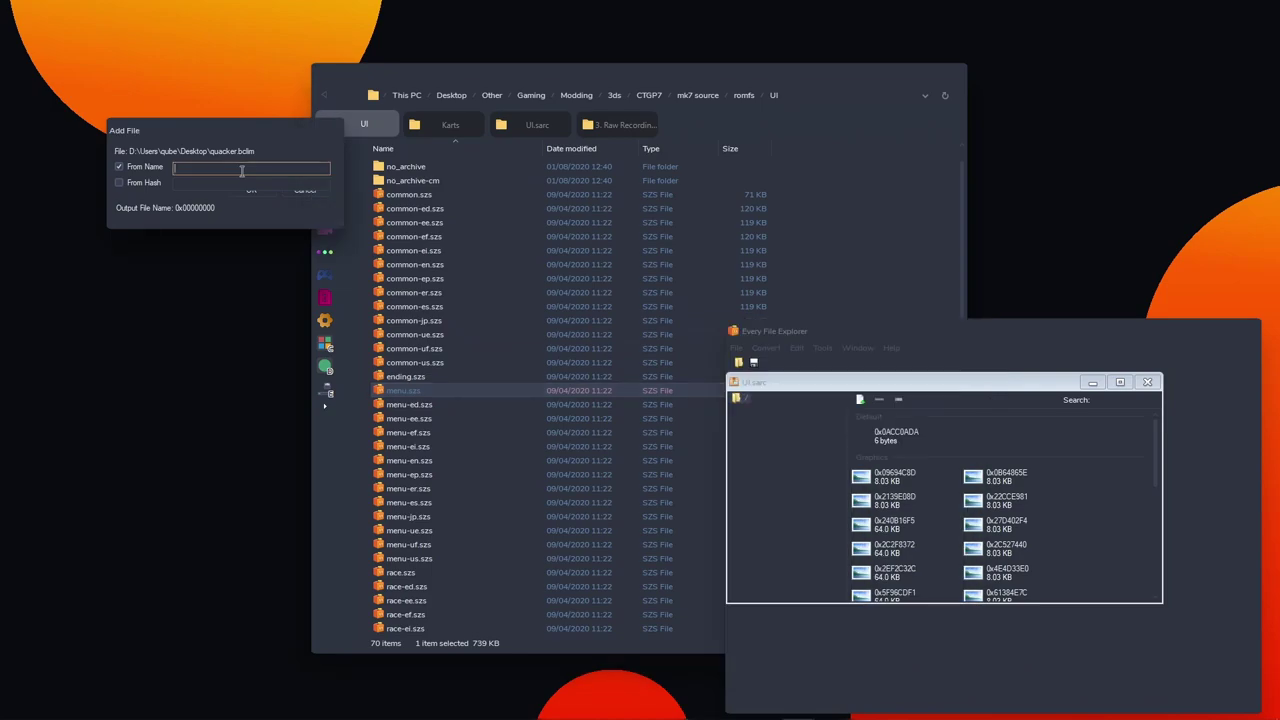
pyautogui.write('UI/')
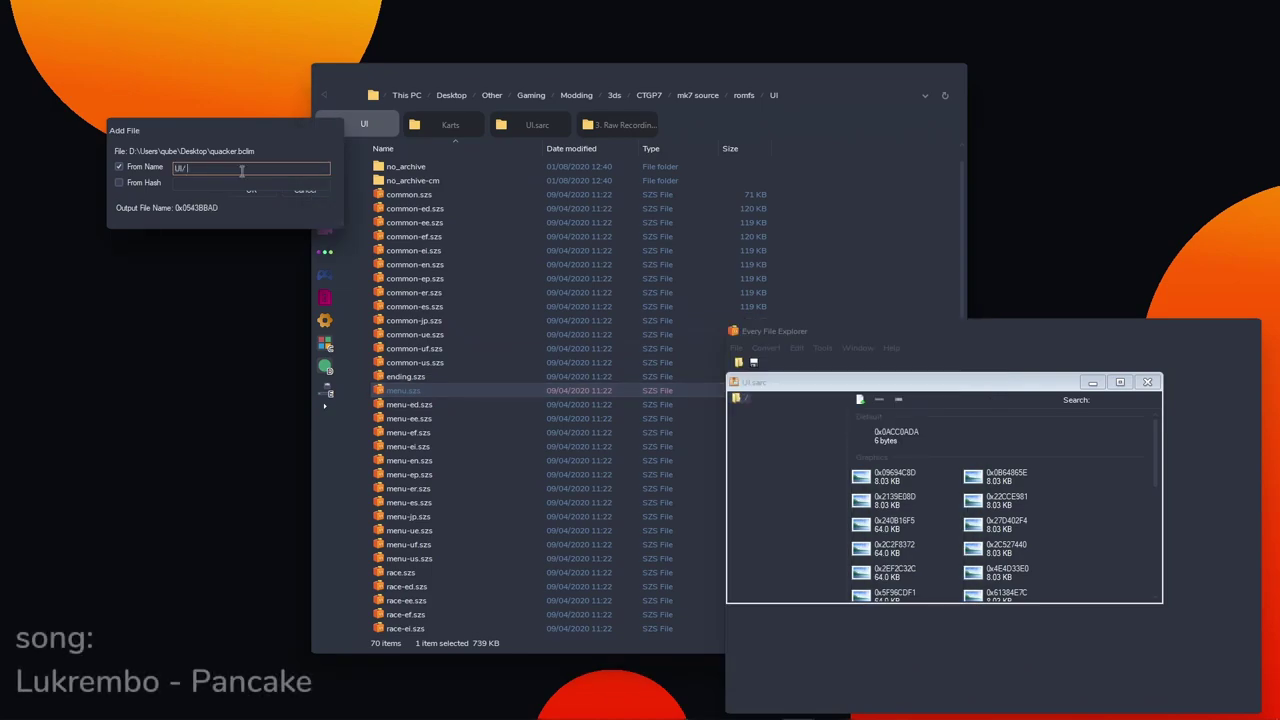
pyautogui.write('menu')
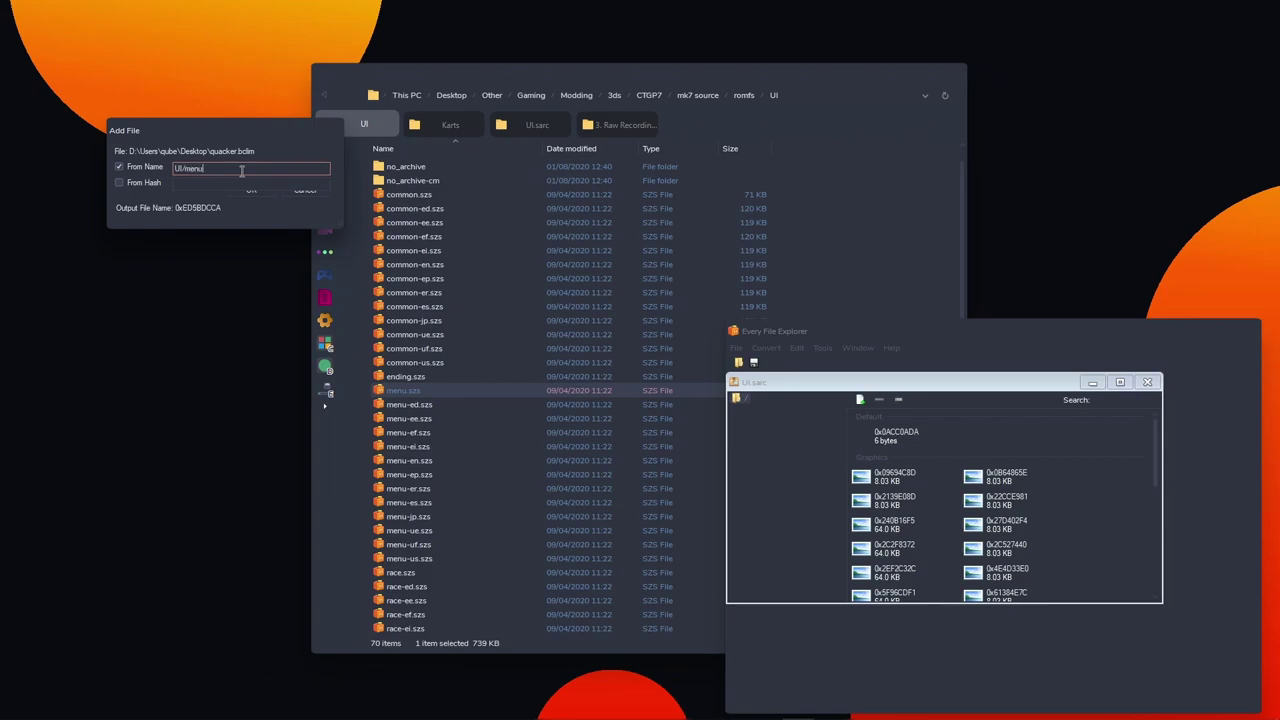
pyautogui.write('.szs/')
pyautogui.click(447, 80)
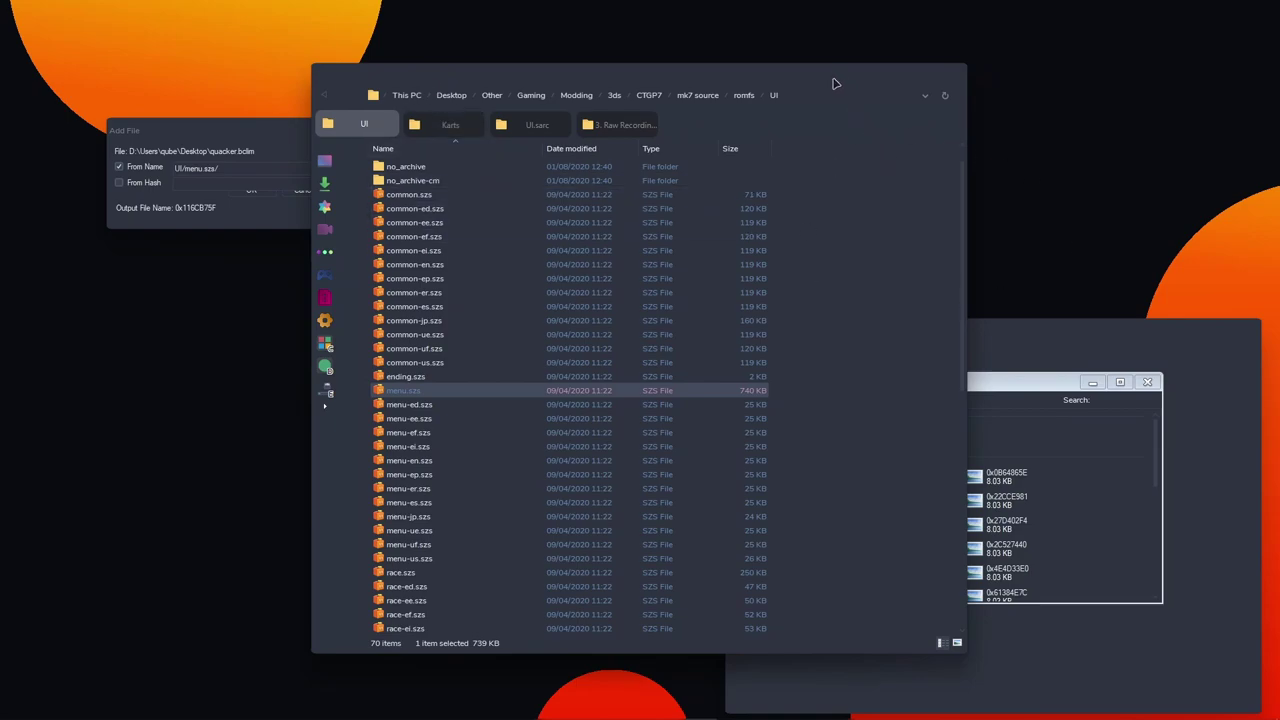
pyautogui.click(884, 78)
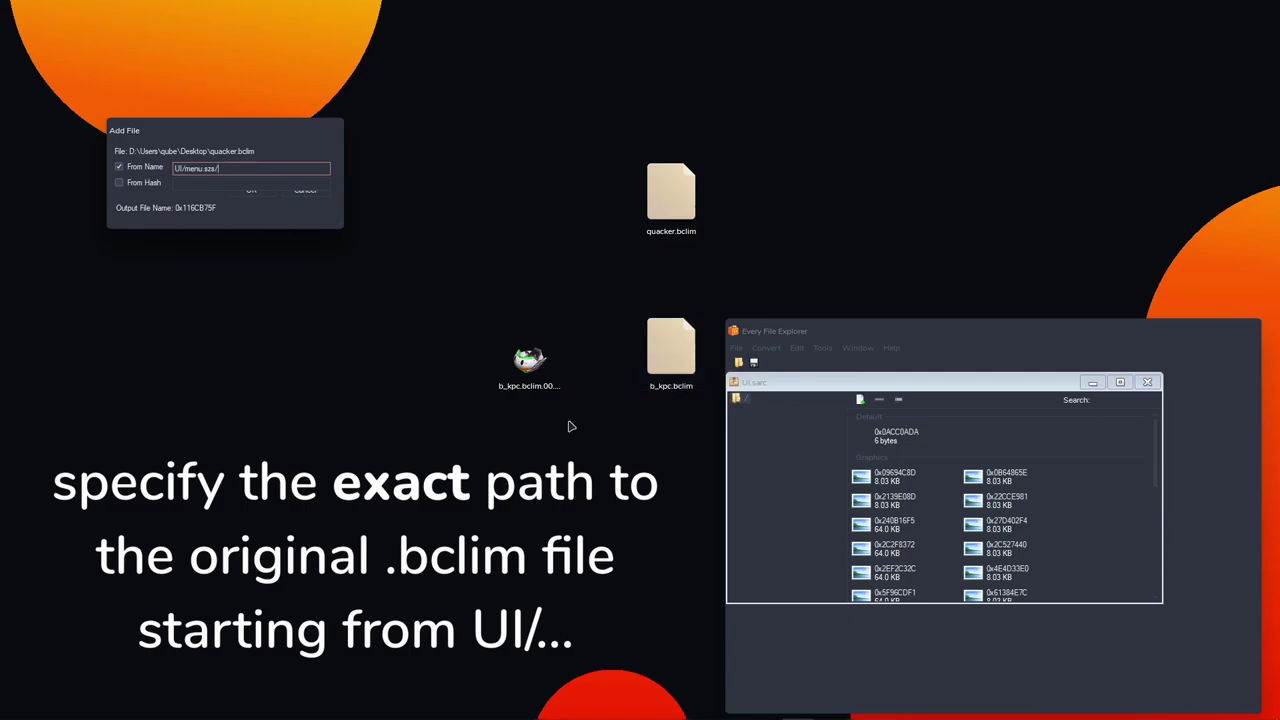
pyautogui.write('b_kpc')
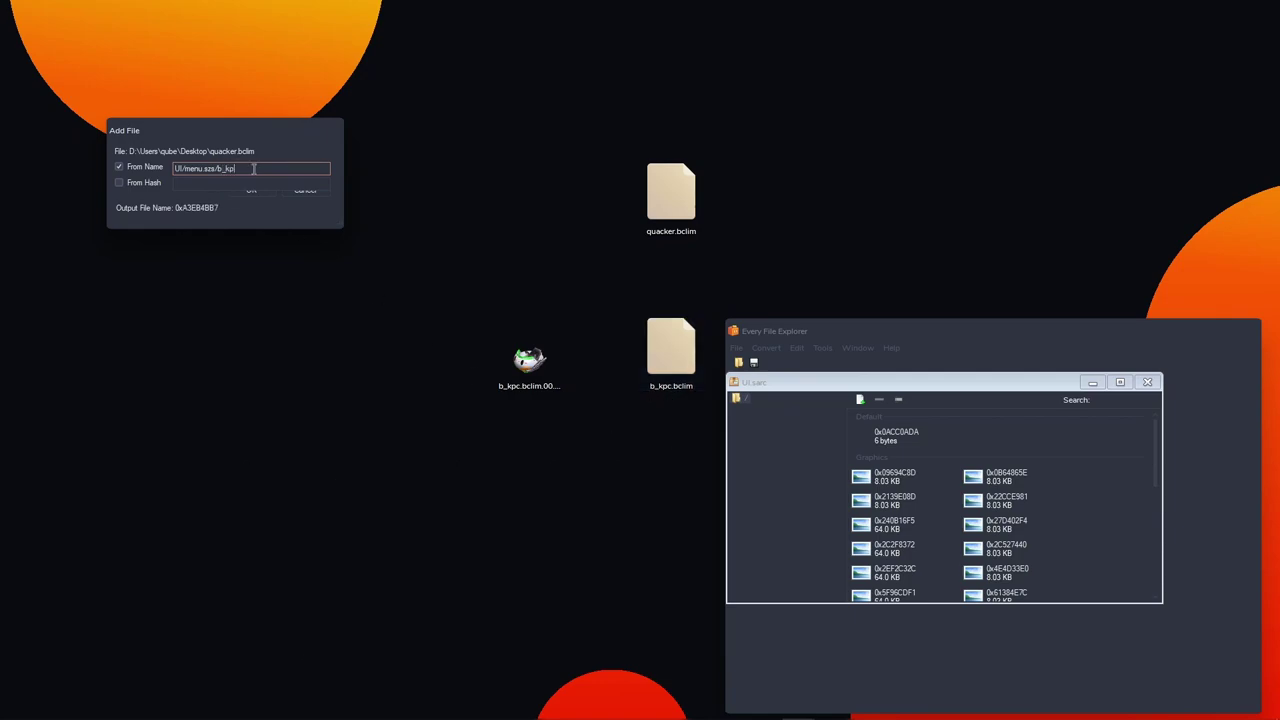
pyautogui.write('.bclim')
pyautogui.click(251, 192)
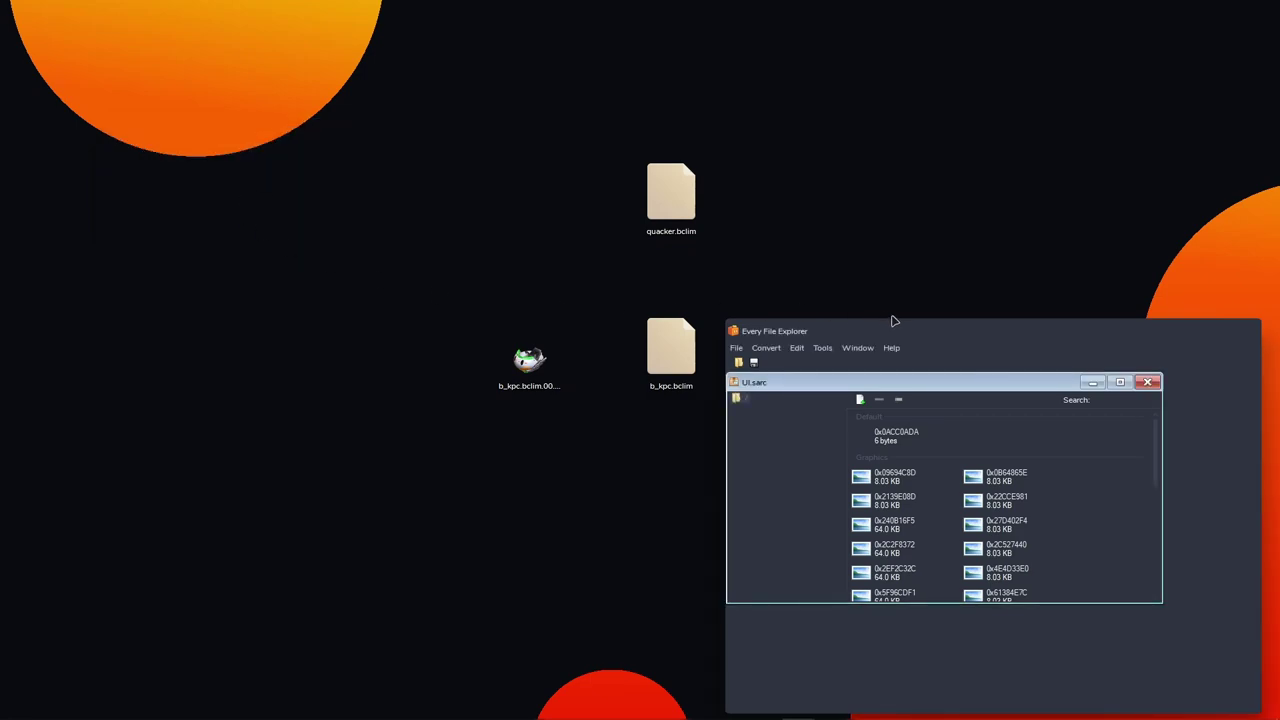
# Preview entry 0xE61719EB to confirm the white duck icon, then save UI.sarc.
pyautogui.moveTo(954, 337); pyautogui.dragTo(575, 157)
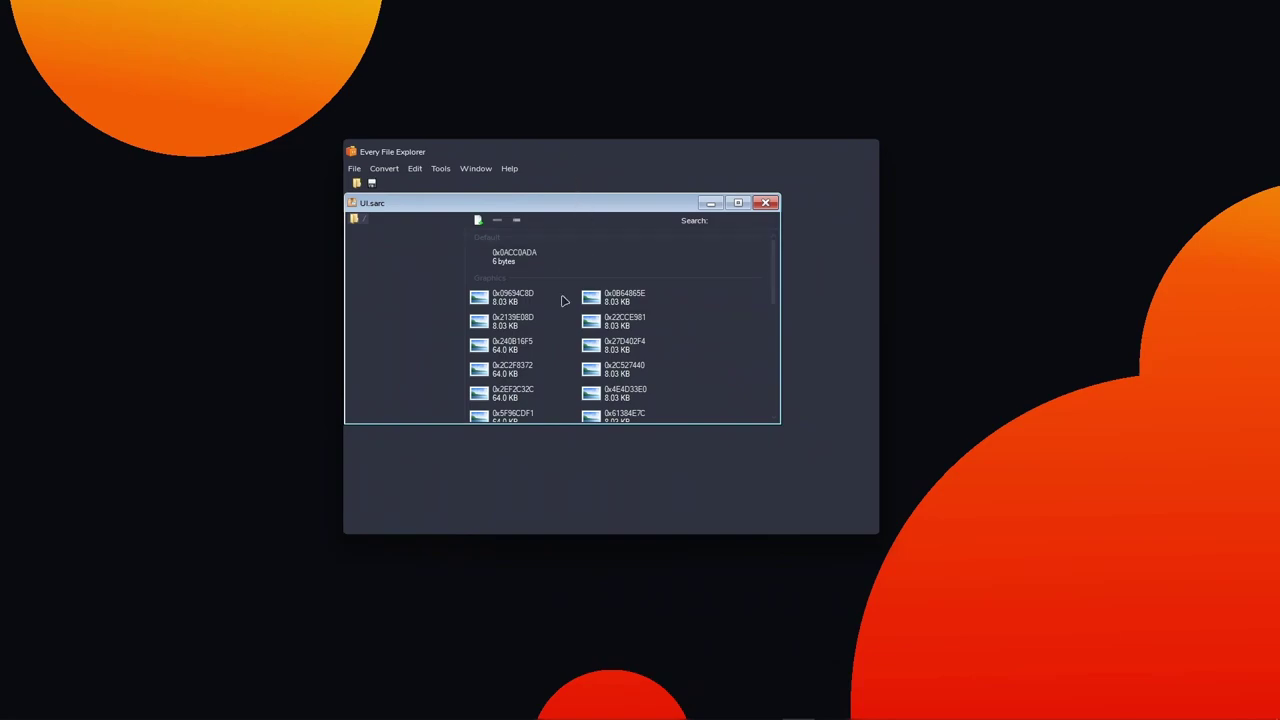
pyautogui.scroll(-3, 568, 345)
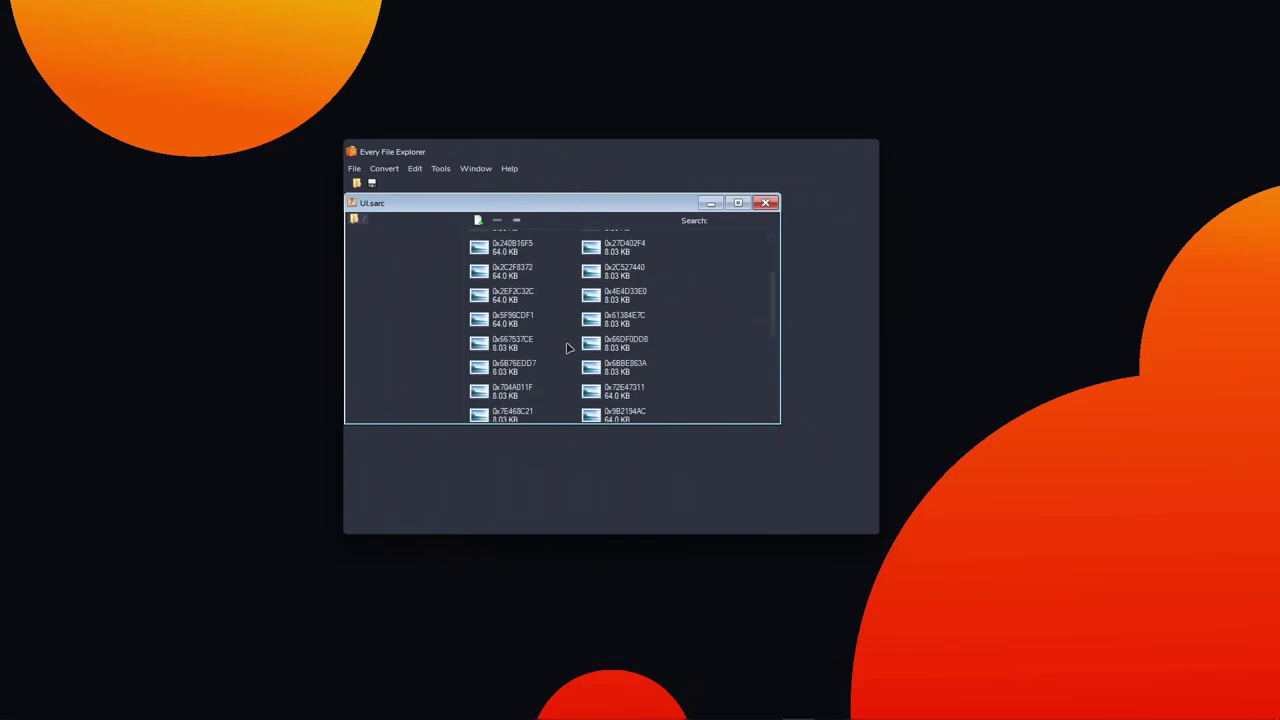
pyautogui.scroll(-5, 568, 347)
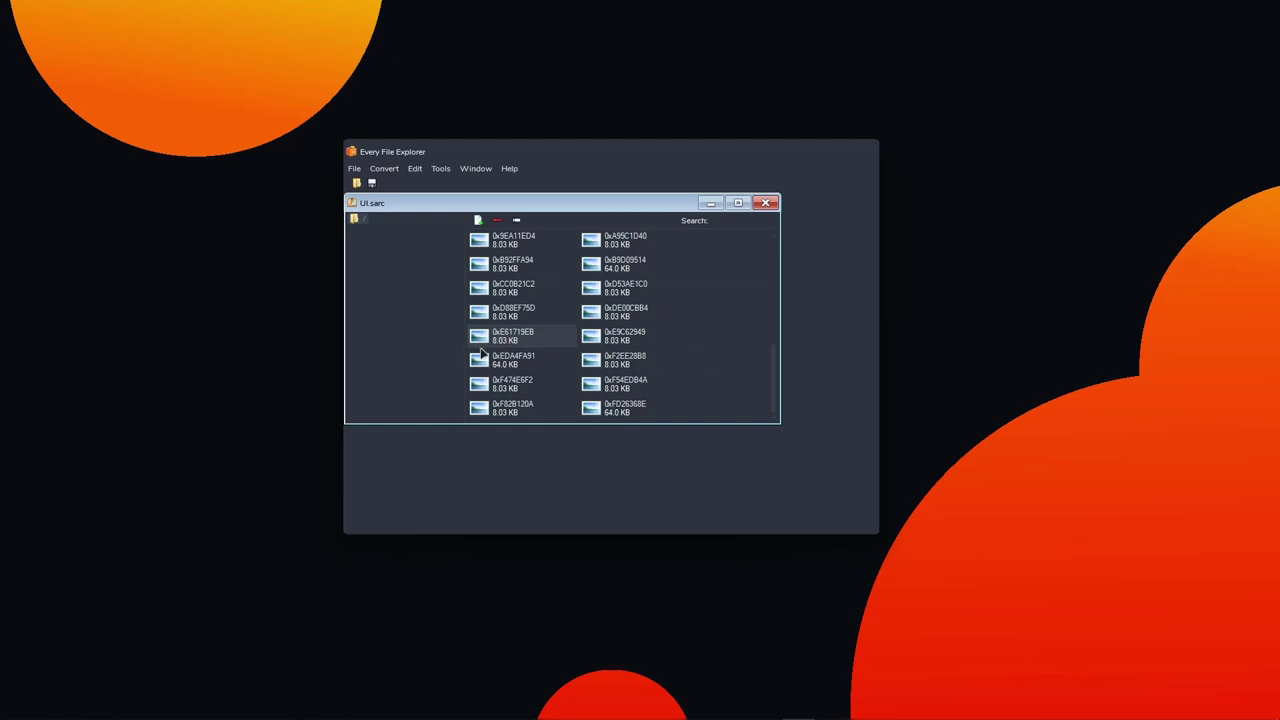
pyautogui.doubleClick(525, 343)
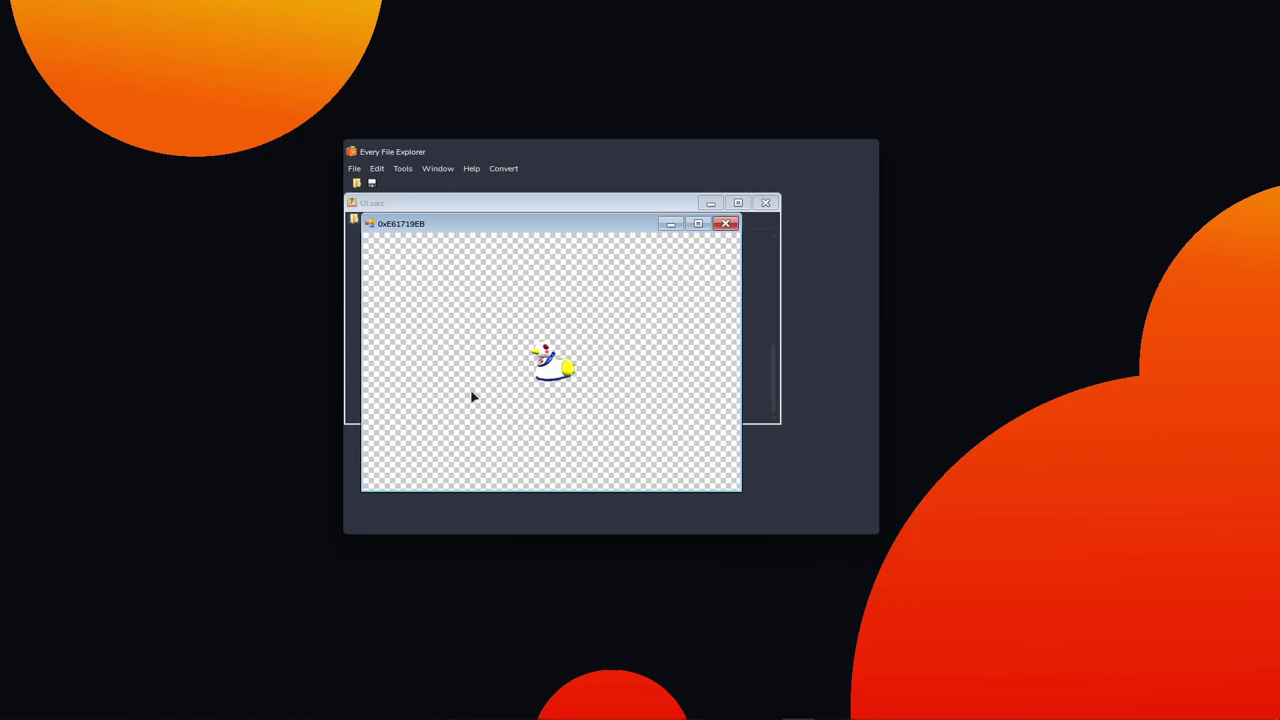
pyautogui.click(725, 223)
pyautogui.click(360, 169)
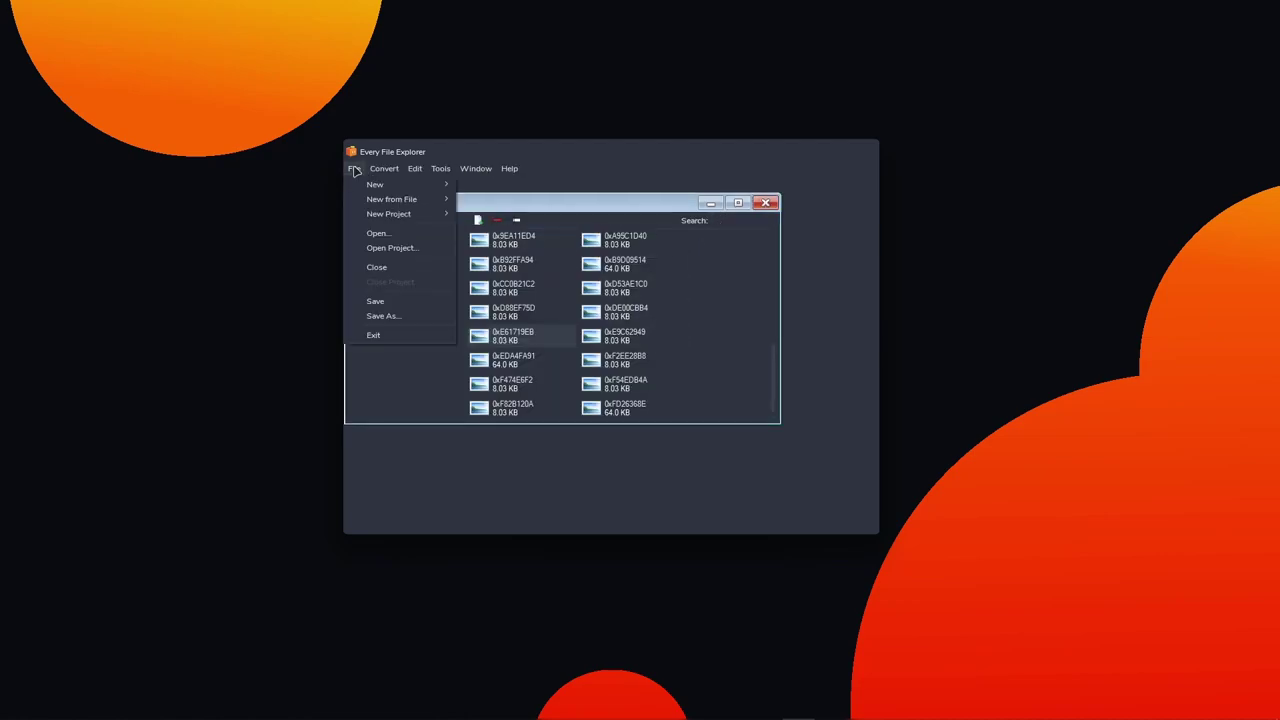
pyautogui.click(389, 305)
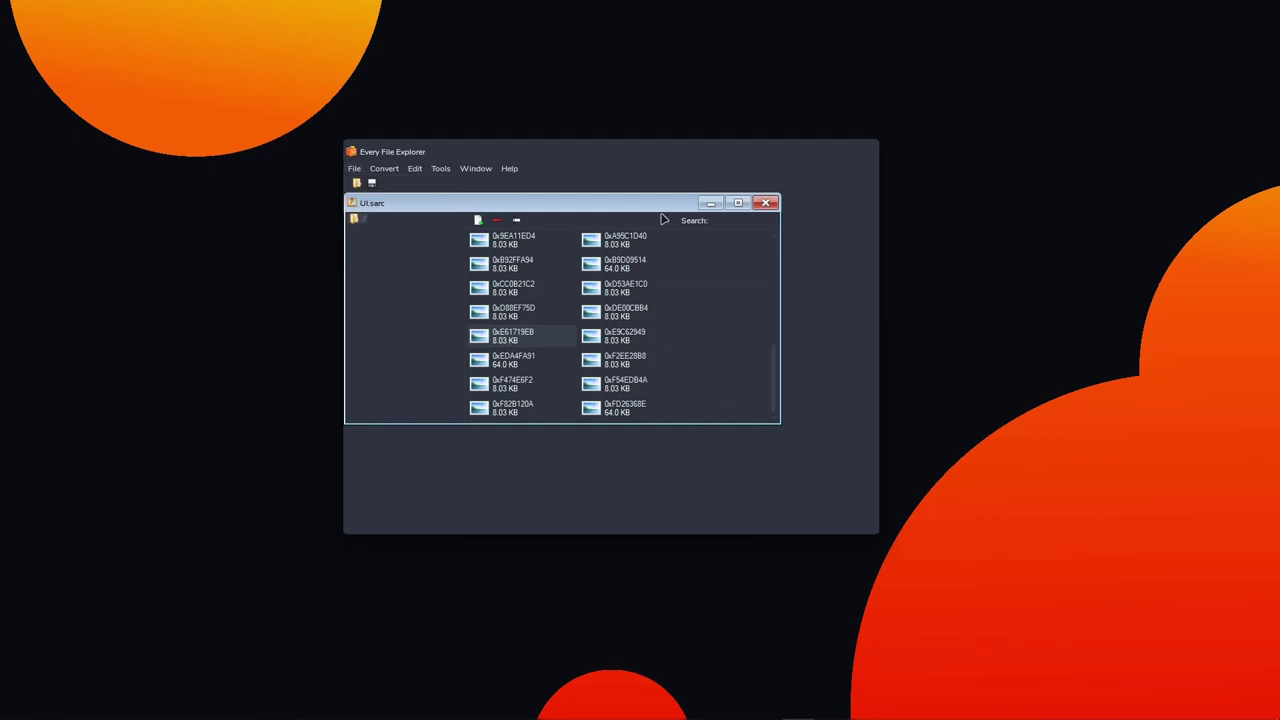
# Close UI.sarc and Every File Explorer, then return to the file manager's Karts folder.
pyautogui.click(765, 203)
pyautogui.click(865, 155)
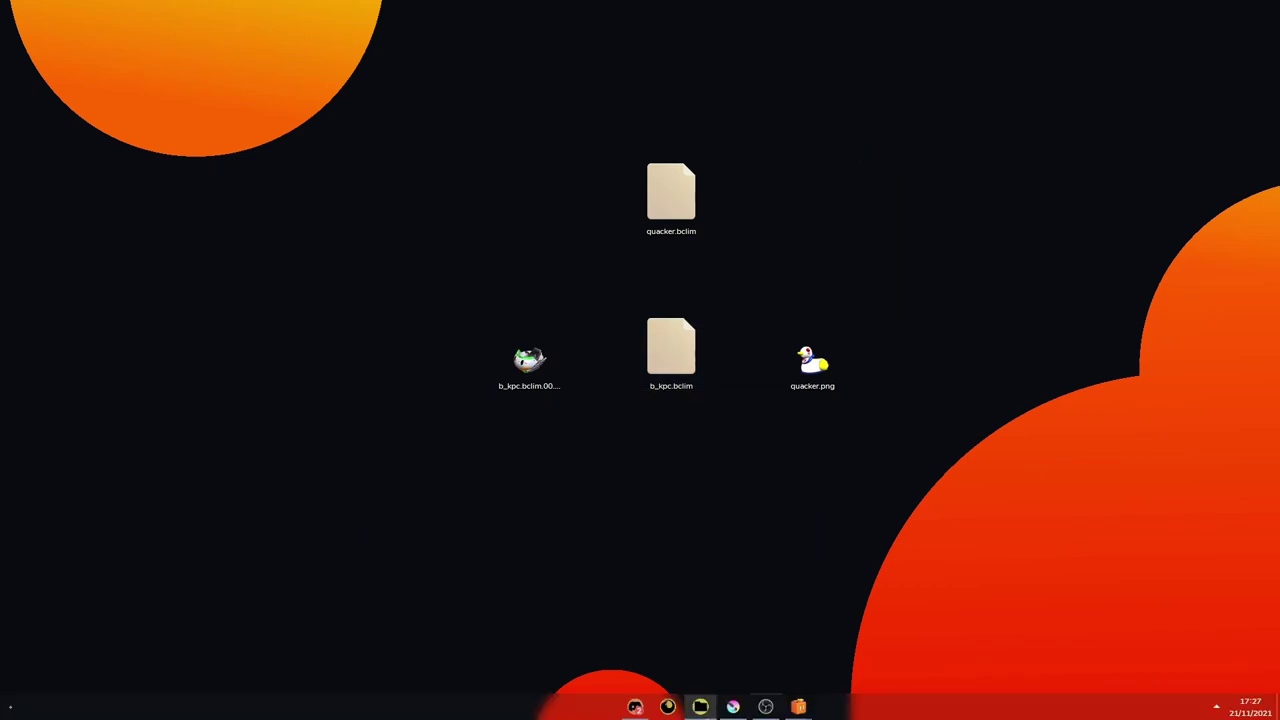
pyautogui.click(700, 706)
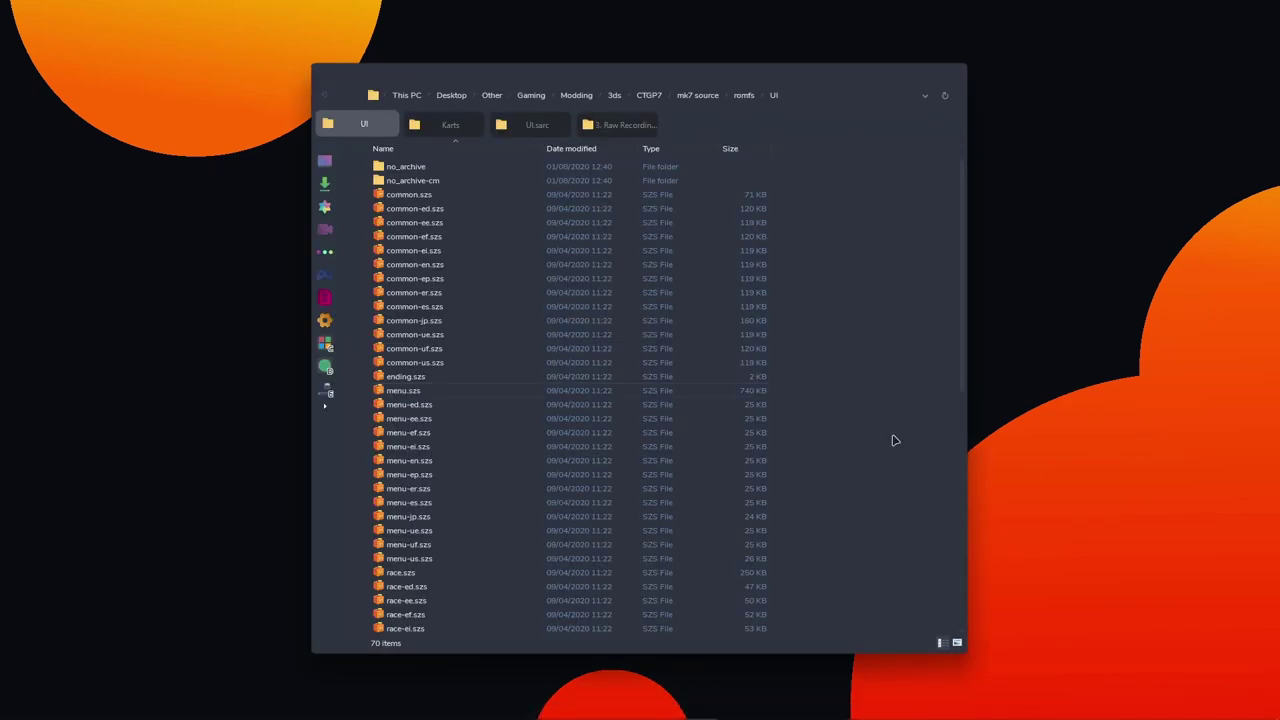
pyautogui.click(450, 126)
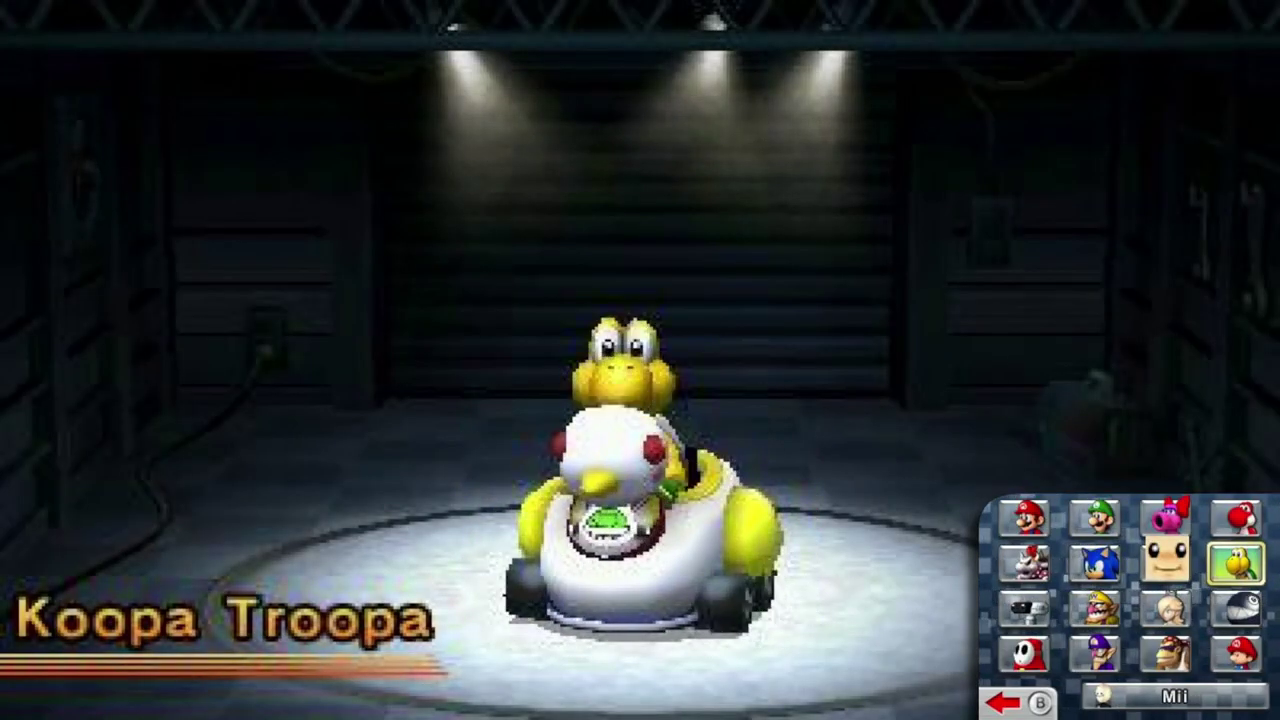
pyautogui.press('a')
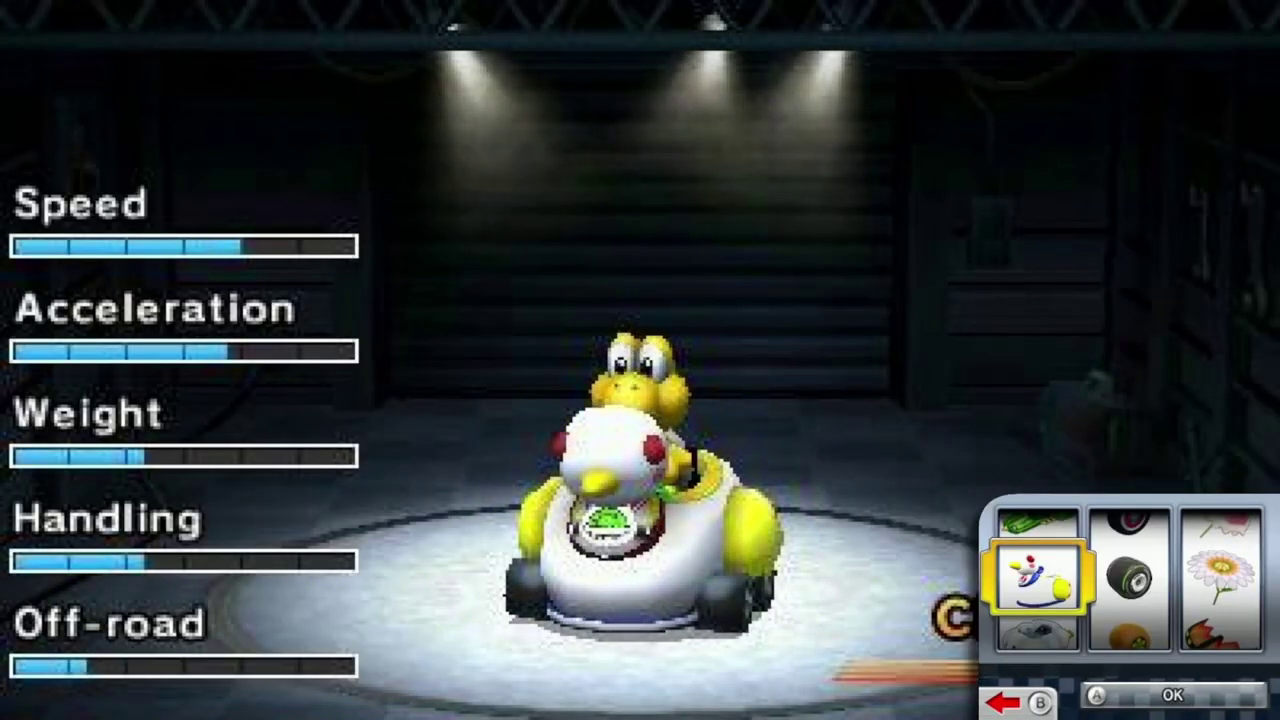